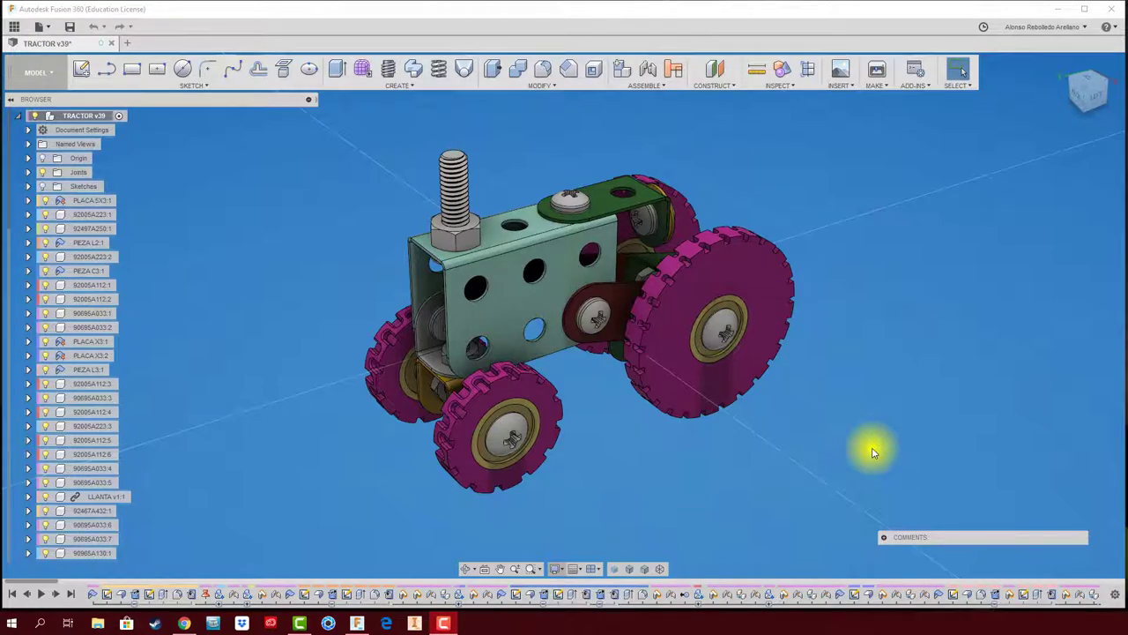
# - Zoom out on the TRACTOR v39 assembly so the whole model fits in view
pyautogui.click(868, 445)
pyautogui.scroll(-5, 852, 433)
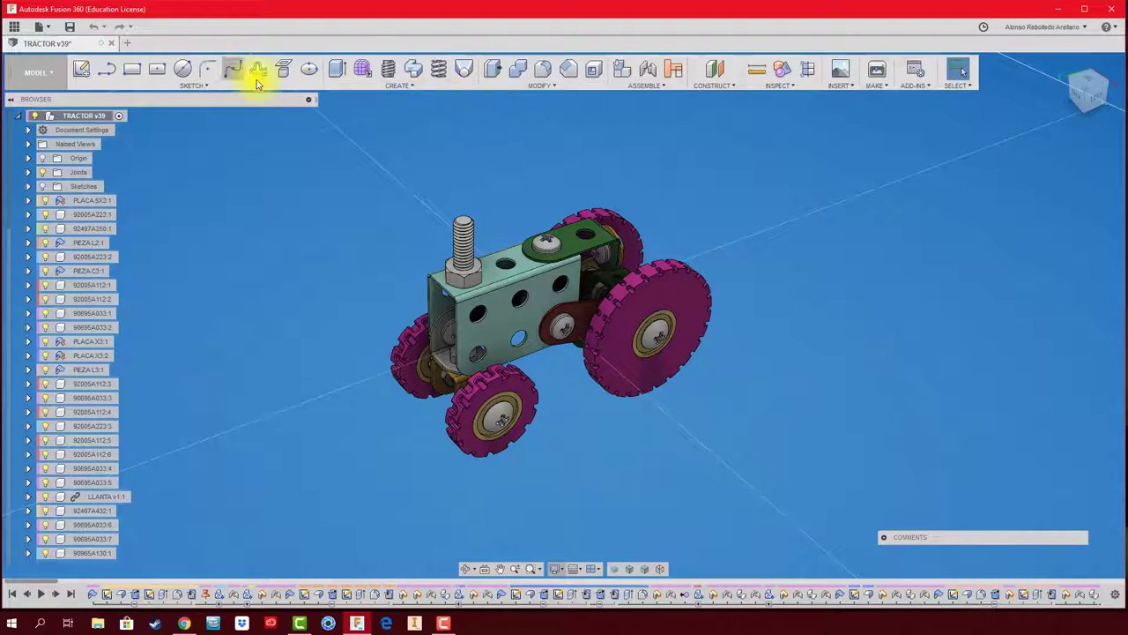
pyautogui.click(201, 88)
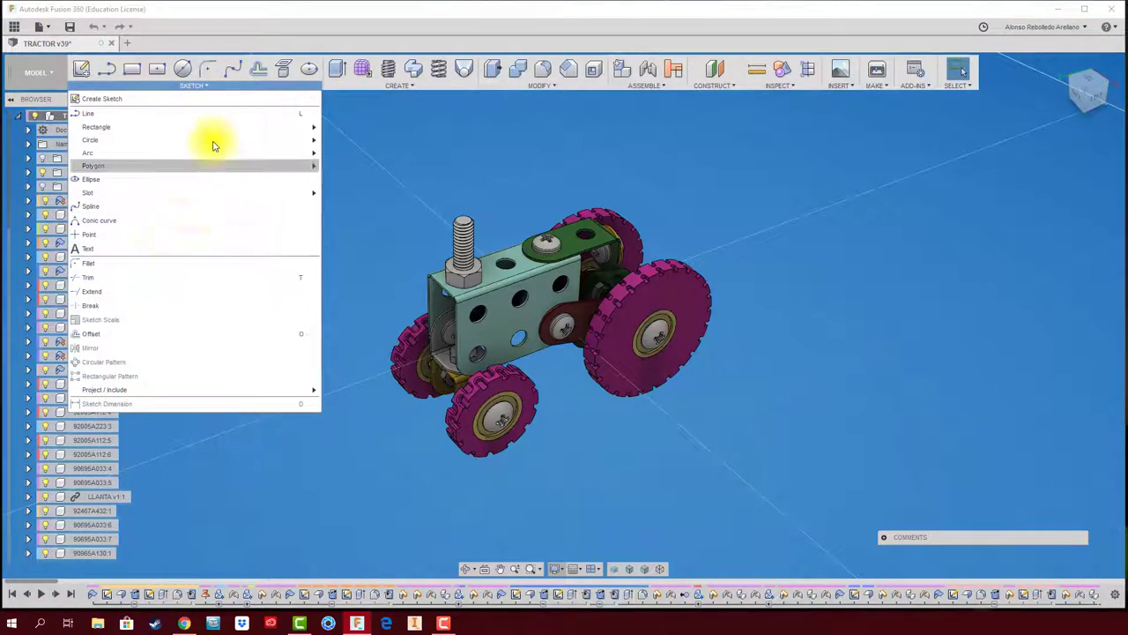
pyautogui.click(434, 88)
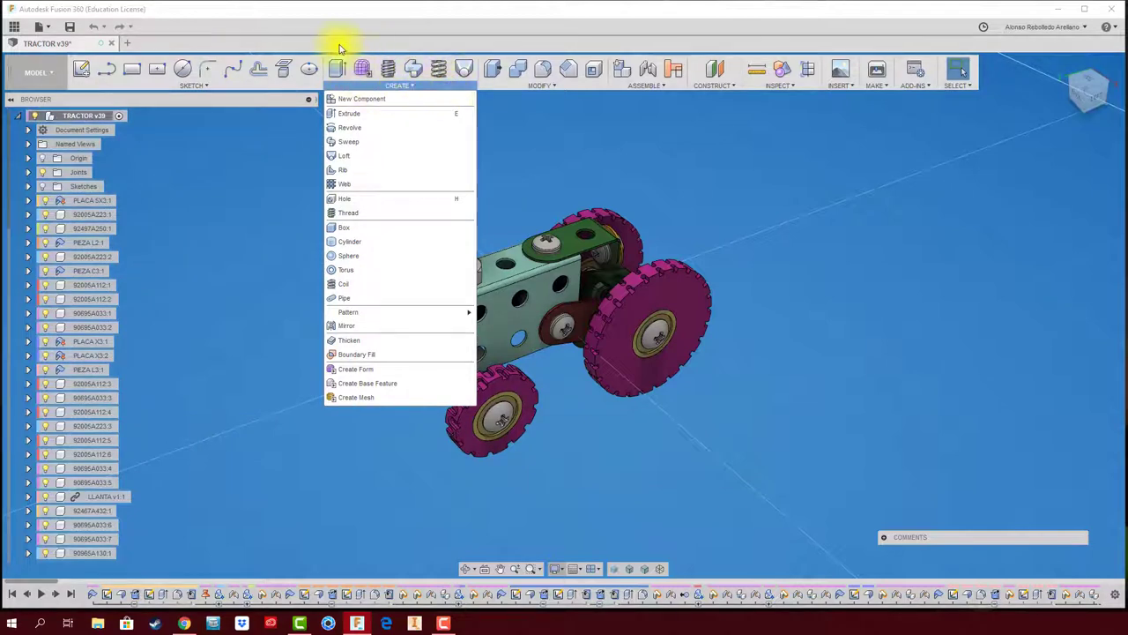
pyautogui.click(189, 85)
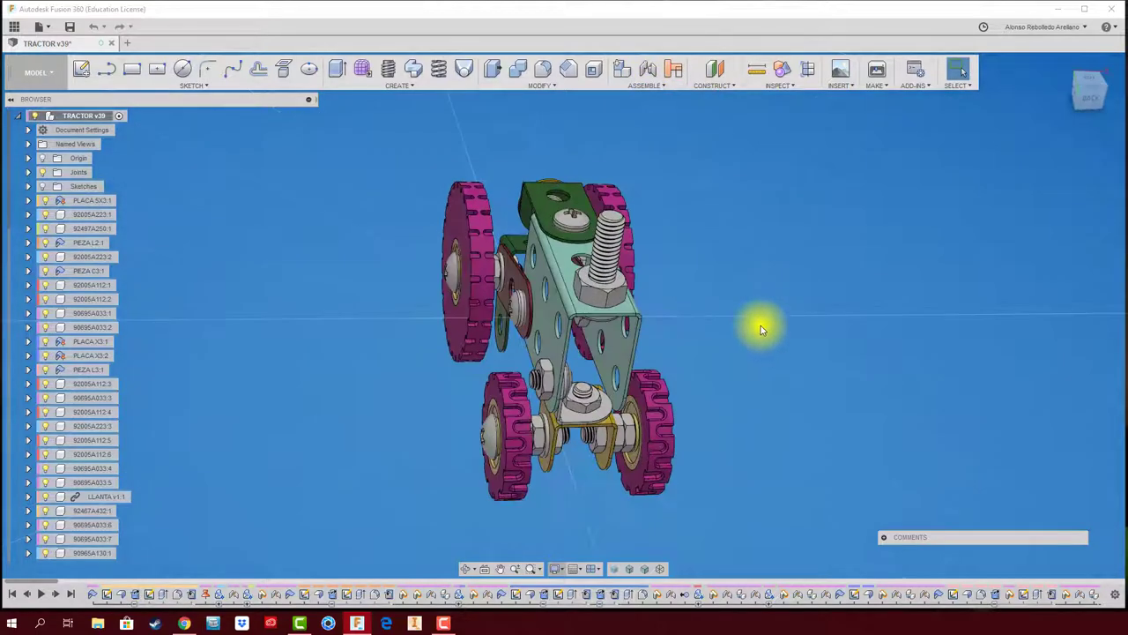
pyautogui.click(716, 85)
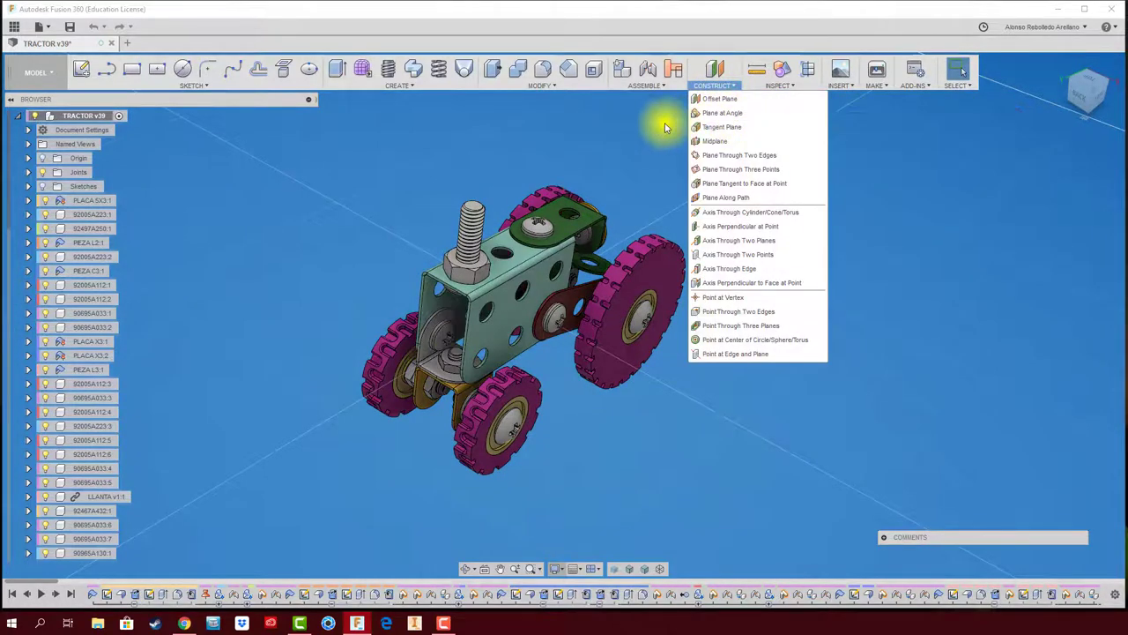
pyautogui.click(652, 104)
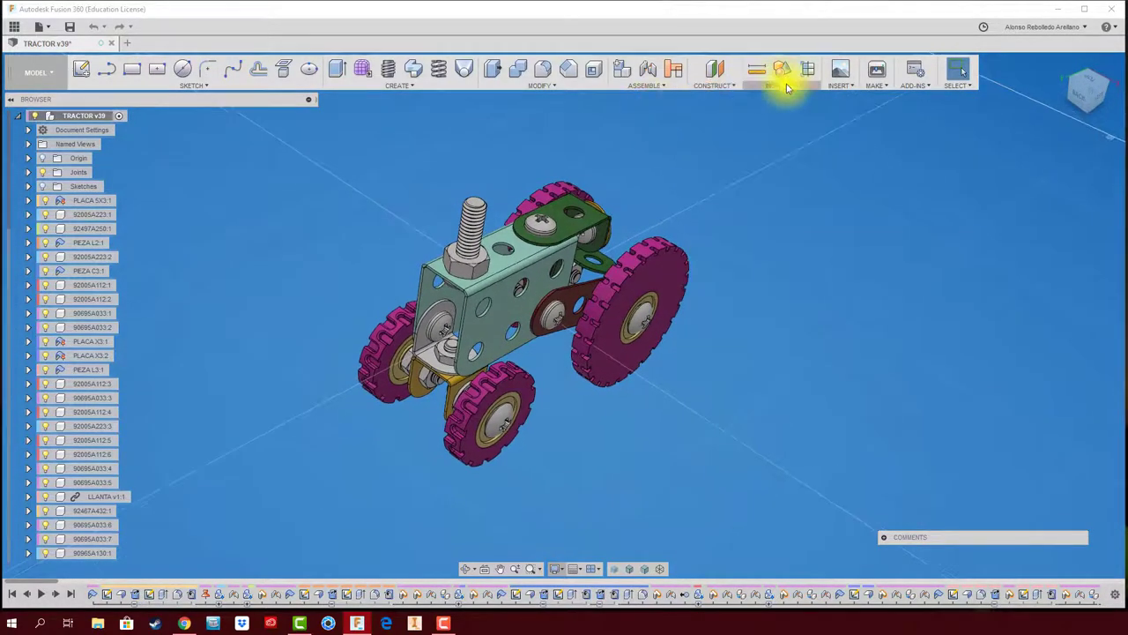
pyautogui.click(784, 87)
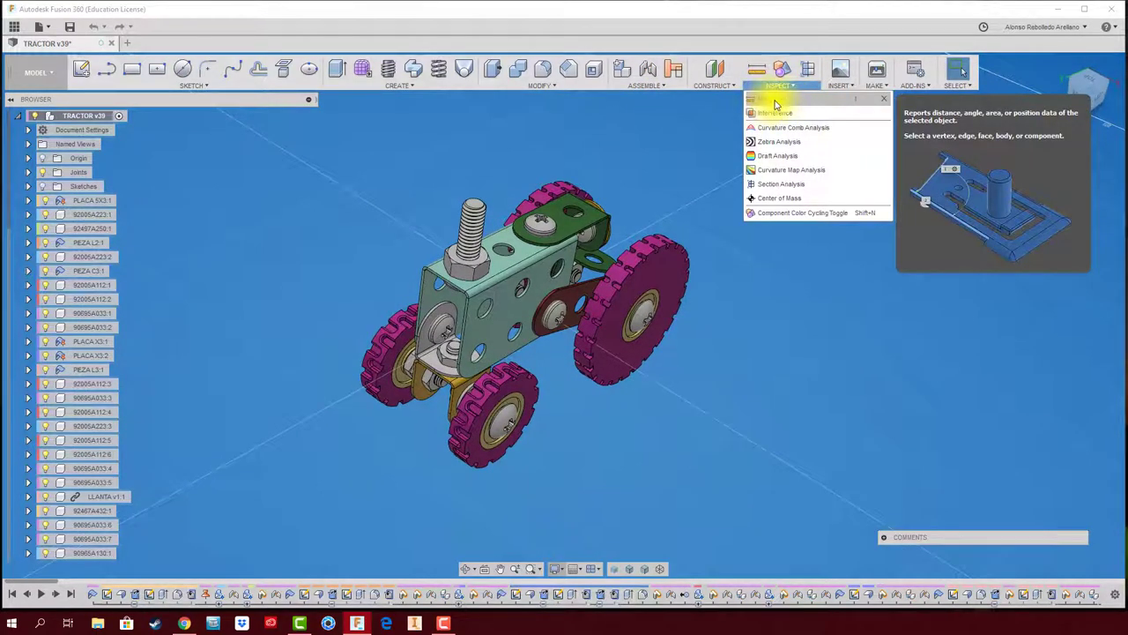
pyautogui.click(783, 212)
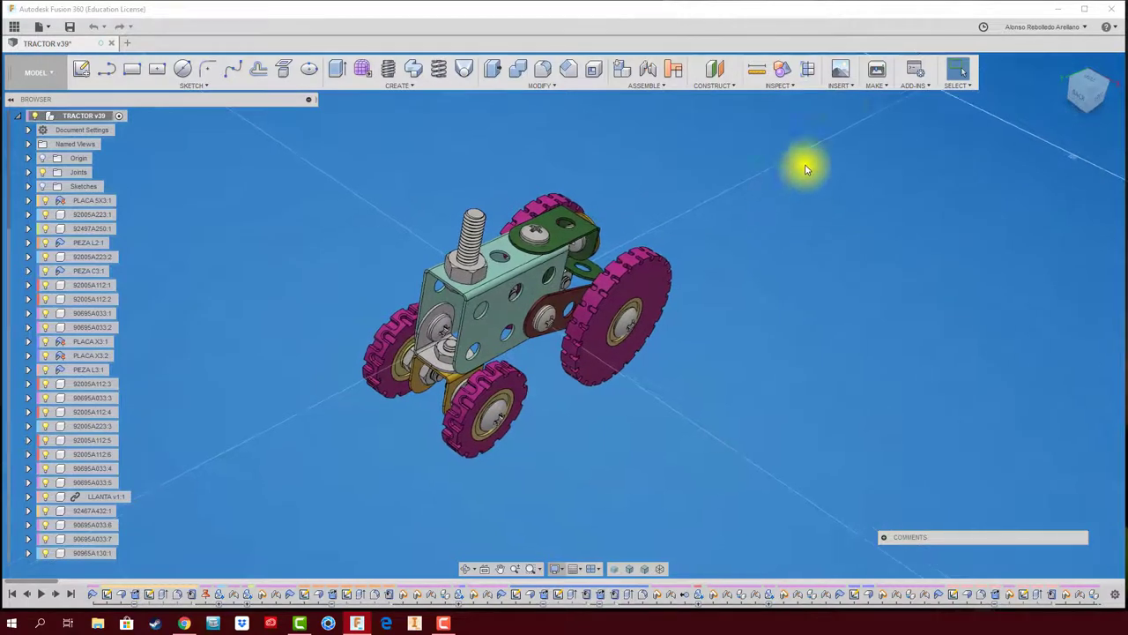
pyautogui.click(841, 87)
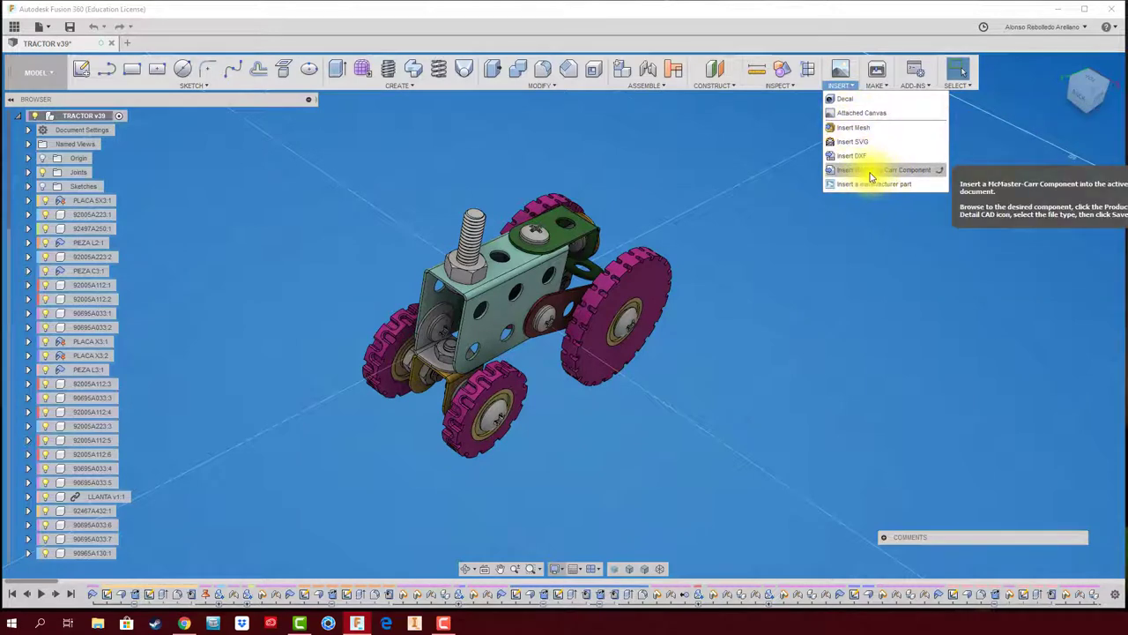
pyautogui.click(882, 85)
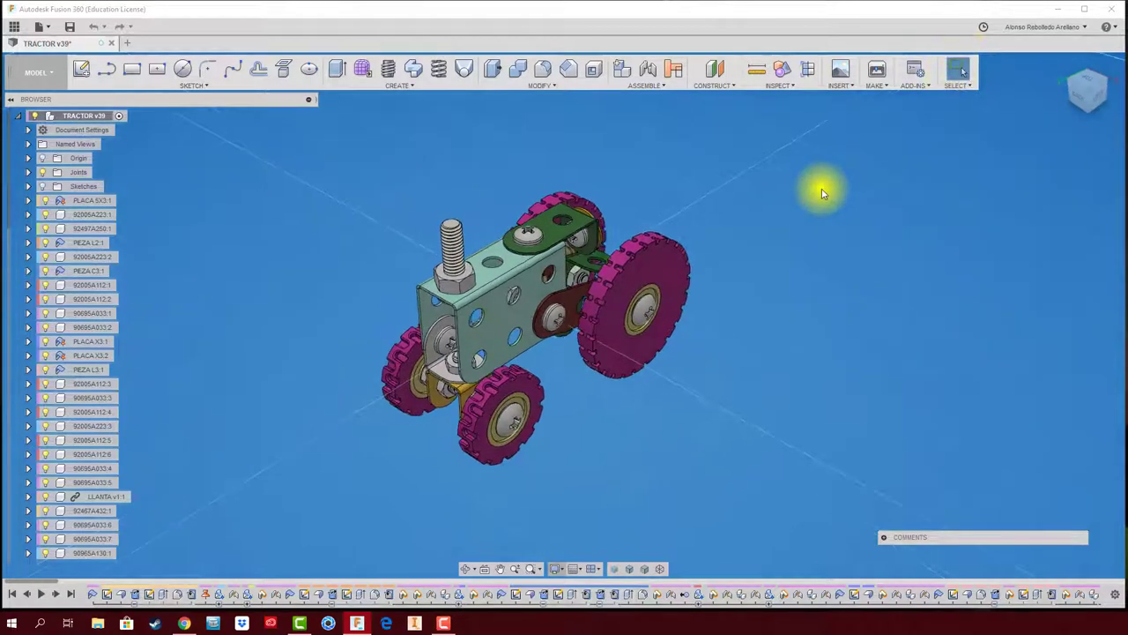
# - Pin the Mirror command from the SKETCH dropdown, orbit slightly, and show the workspace list
pyautogui.click(189, 84)
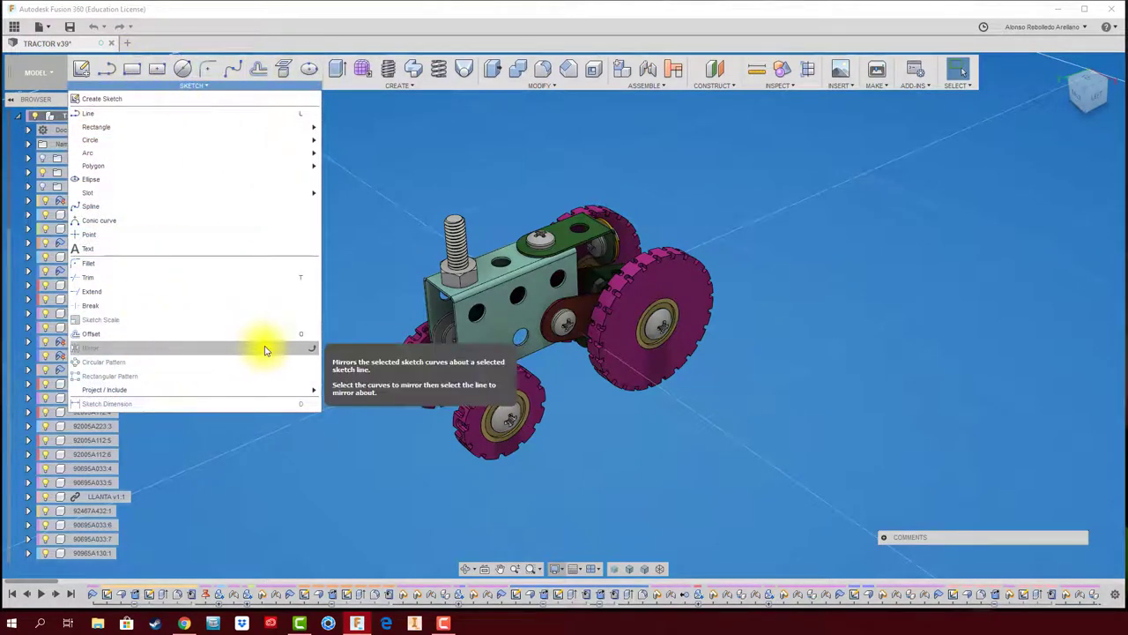
pyautogui.click(309, 349)
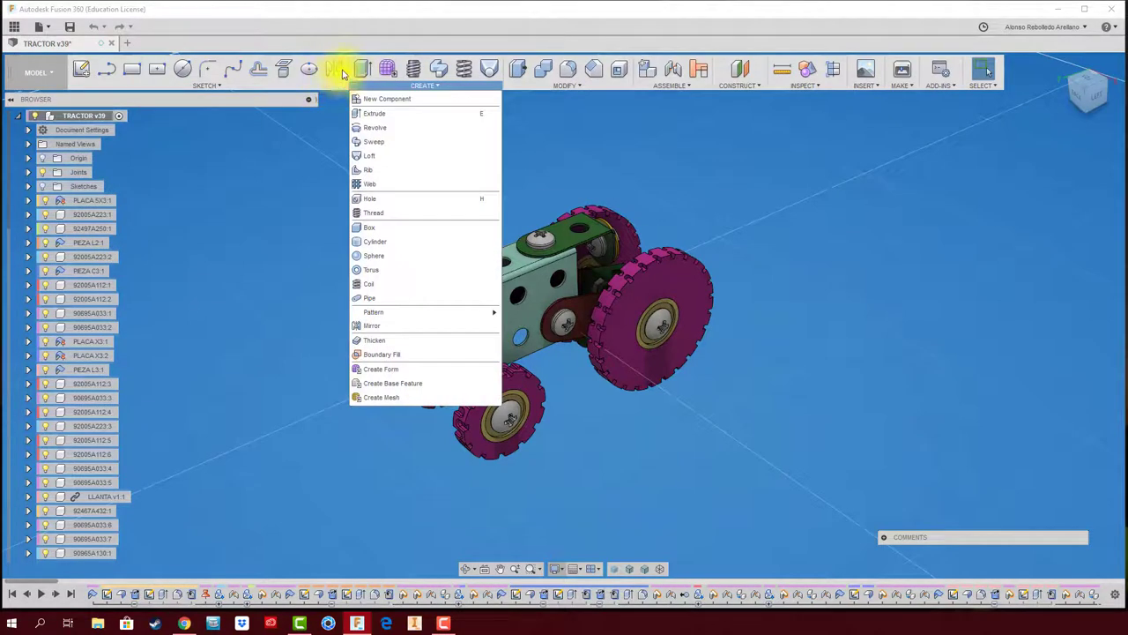
pyautogui.click(657, 138)
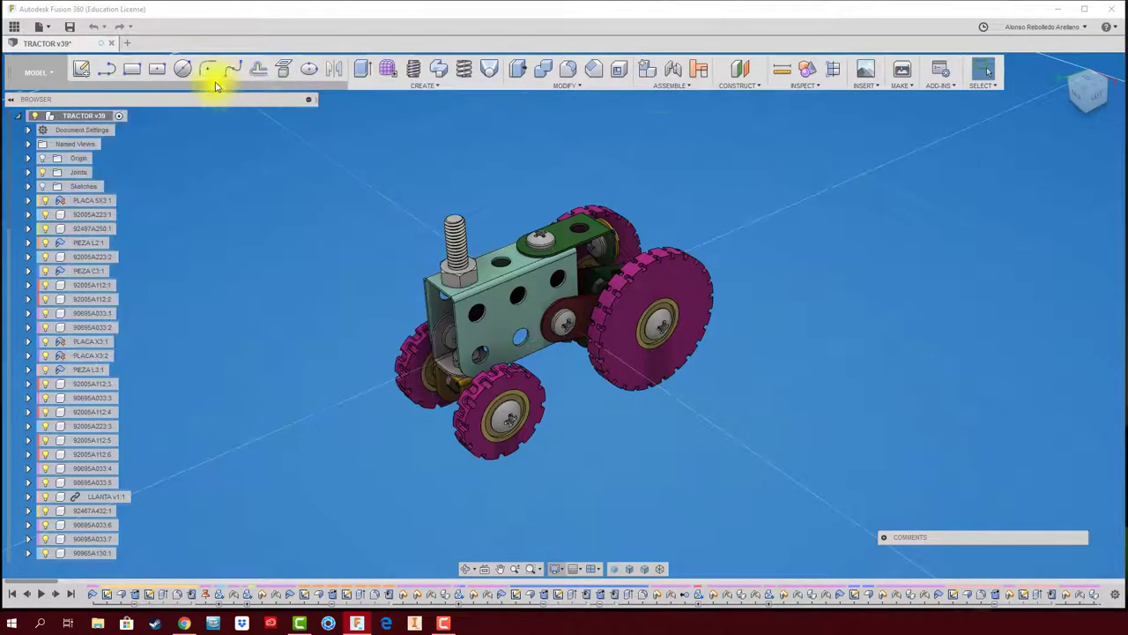
pyautogui.keyDown('shift'); pyautogui.moveTo(435, 156); pyautogui.dragTo(385, 171, button='middle'); pyautogui.keyUp('shift')
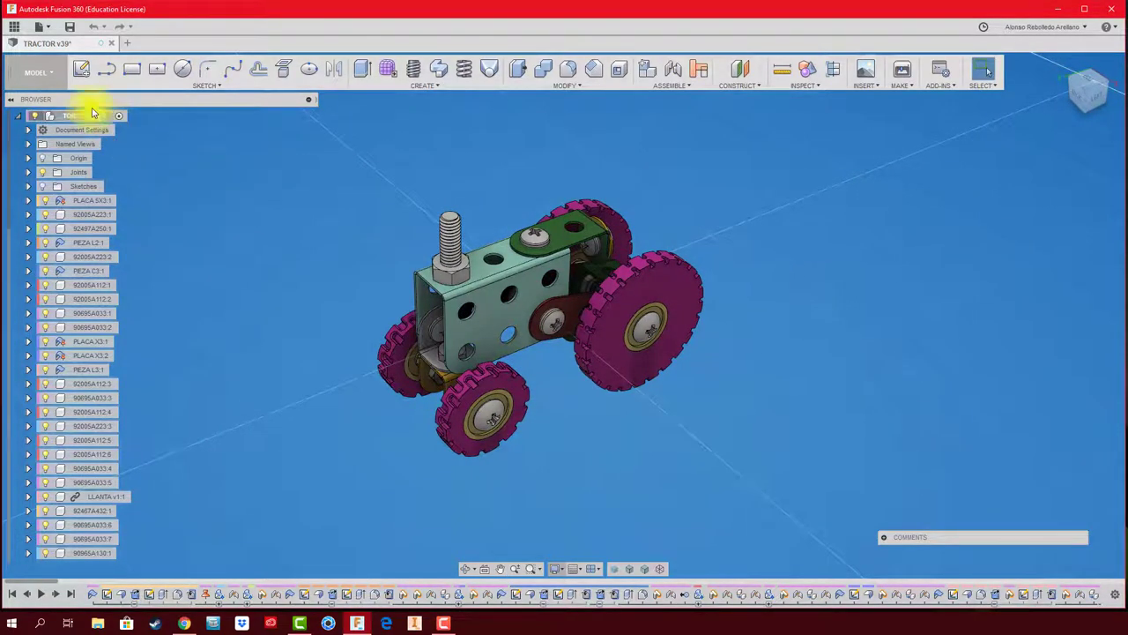
pyautogui.click(52, 77)
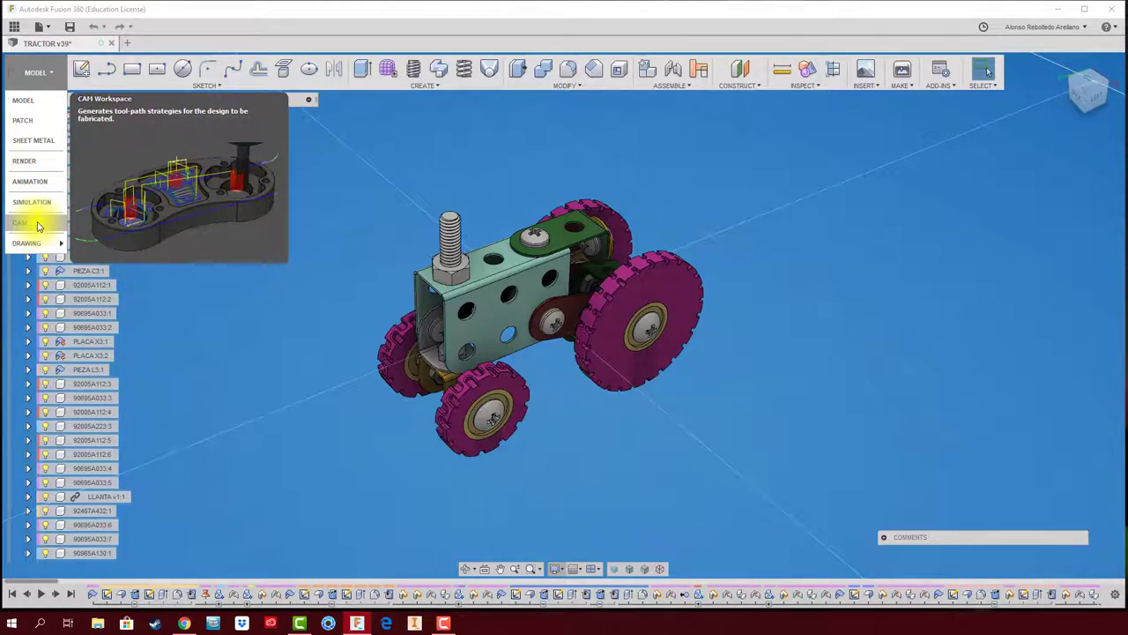
pyautogui.moveTo(27, 242)
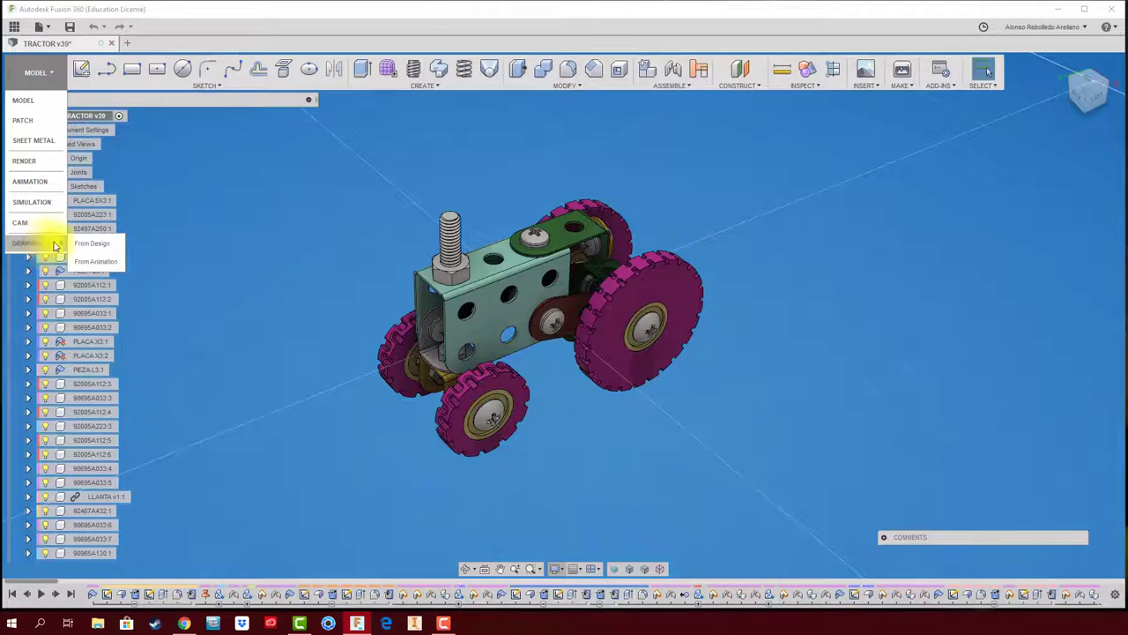
# - Dismiss the workspace menu and orbit the tractor through several viewing angles
pyautogui.click(344, 173)
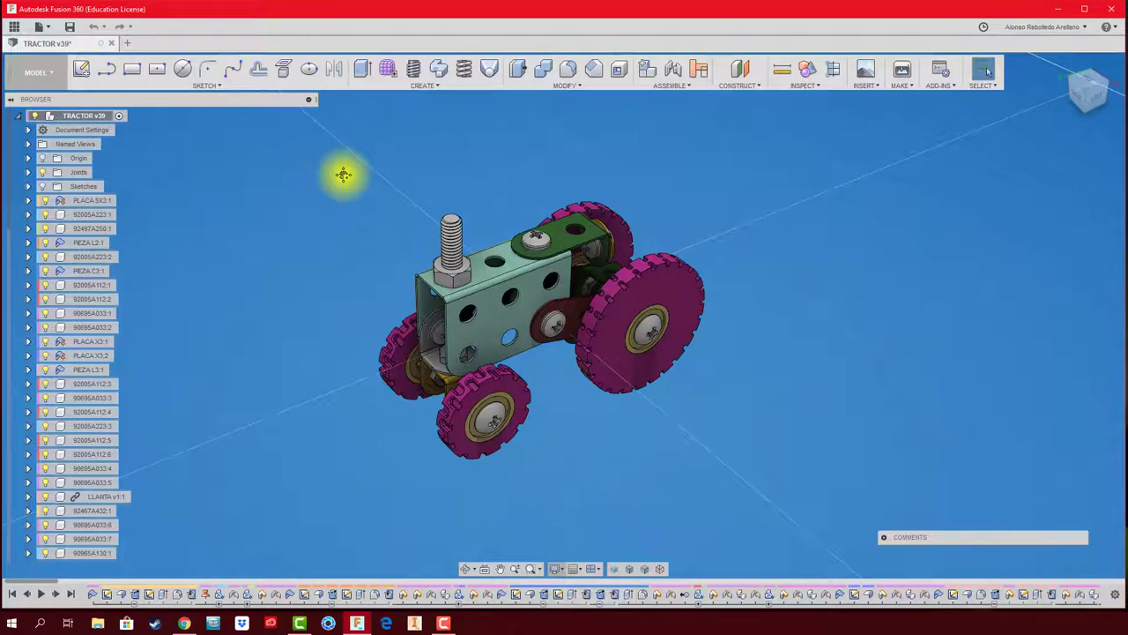
pyautogui.keyDown('shift'); pyautogui.moveTo(344, 173); pyautogui.dragTo(312, 169, button='middle'); pyautogui.keyUp('shift')
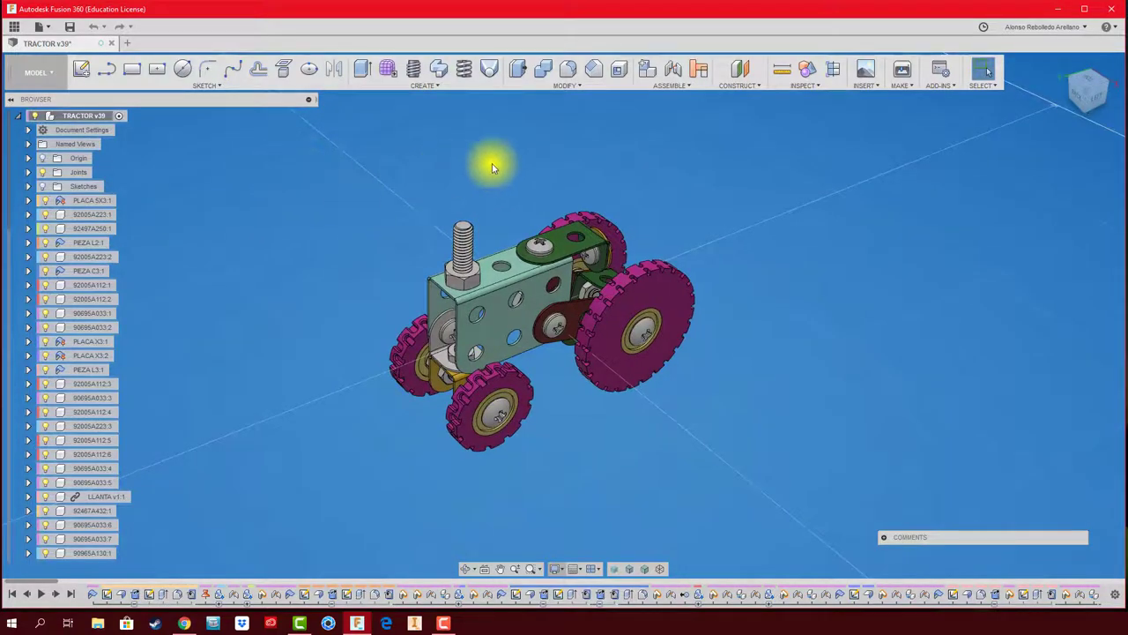
pyautogui.keyDown('shift'); pyautogui.moveTo(443, 174); pyautogui.dragTo(466, 144, button='middle'); pyautogui.keyUp('shift')
pyautogui.keyDown('shift'); pyautogui.moveTo(705, 429); pyautogui.dragTo(813, 357, button='middle'); pyautogui.keyUp('shift')
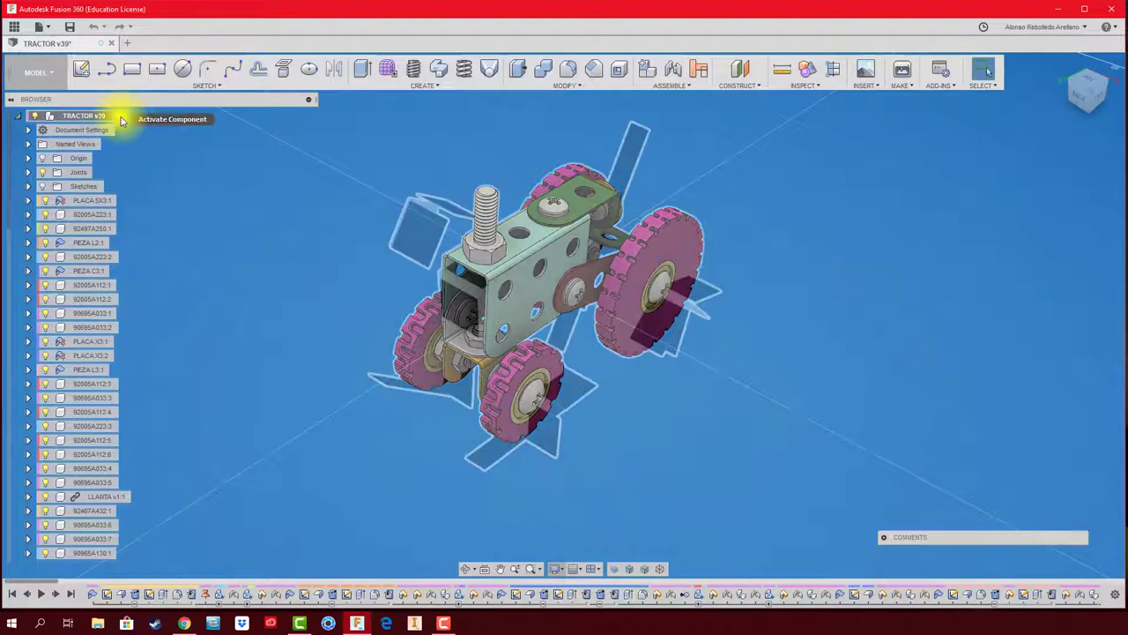
# - Make PLACA 5X3:1 the active component, then reactivate the TRACTOR v39 root
pyautogui.keyDown('shift'); pyautogui.moveTo(239, 176); pyautogui.dragTo(240, 180, button='middle'); pyautogui.keyUp('shift')
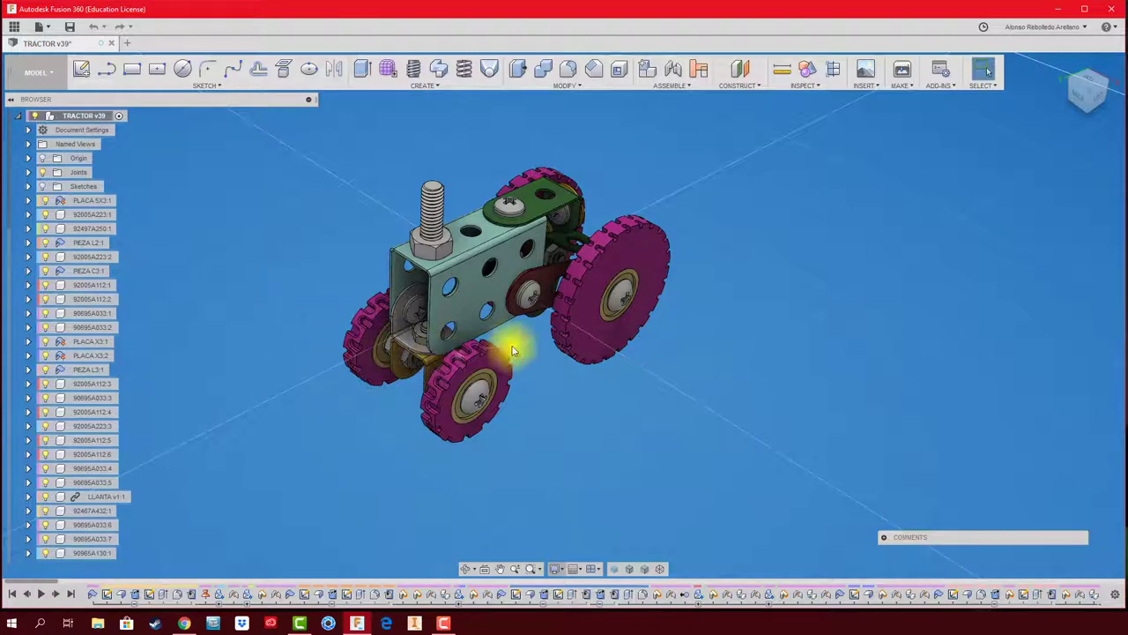
pyautogui.click(471, 298)
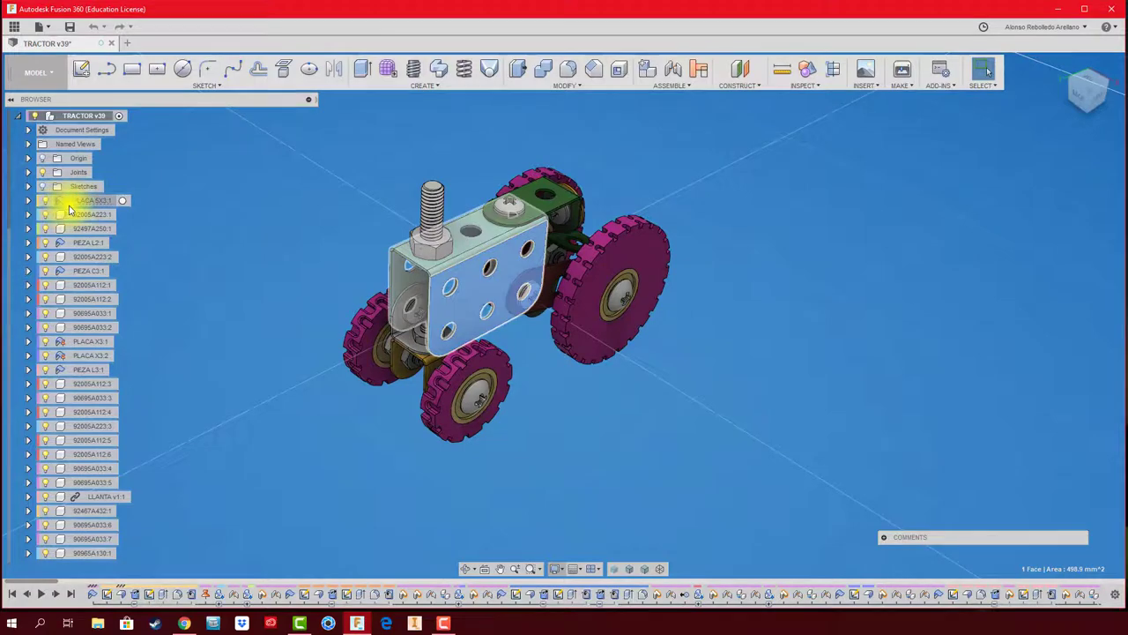
pyautogui.click(124, 201)
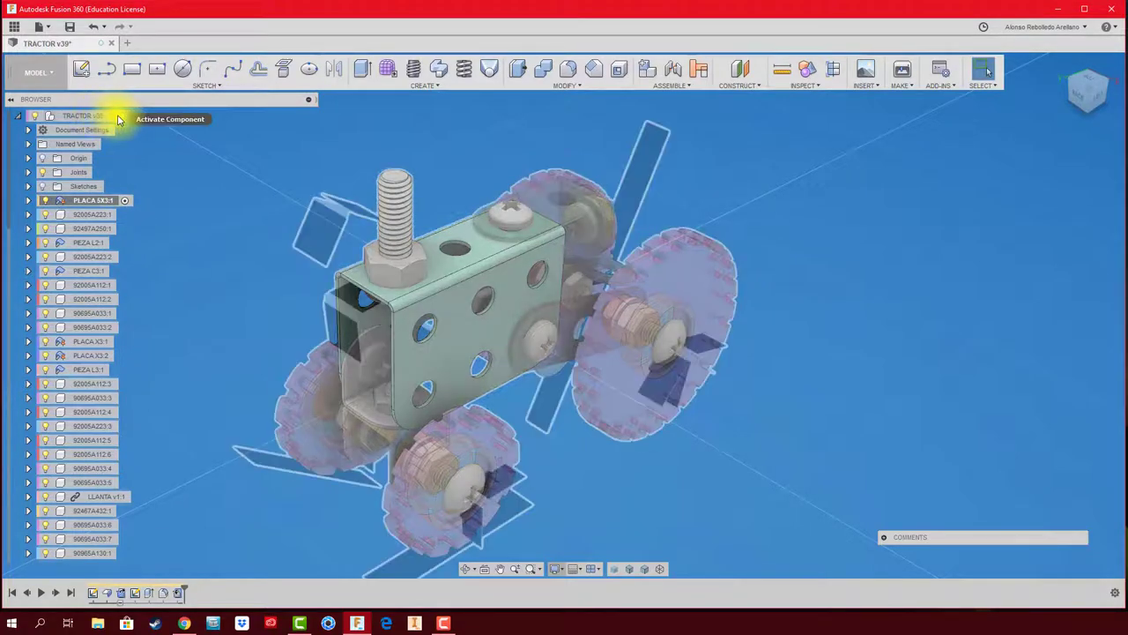
pyautogui.click(118, 117)
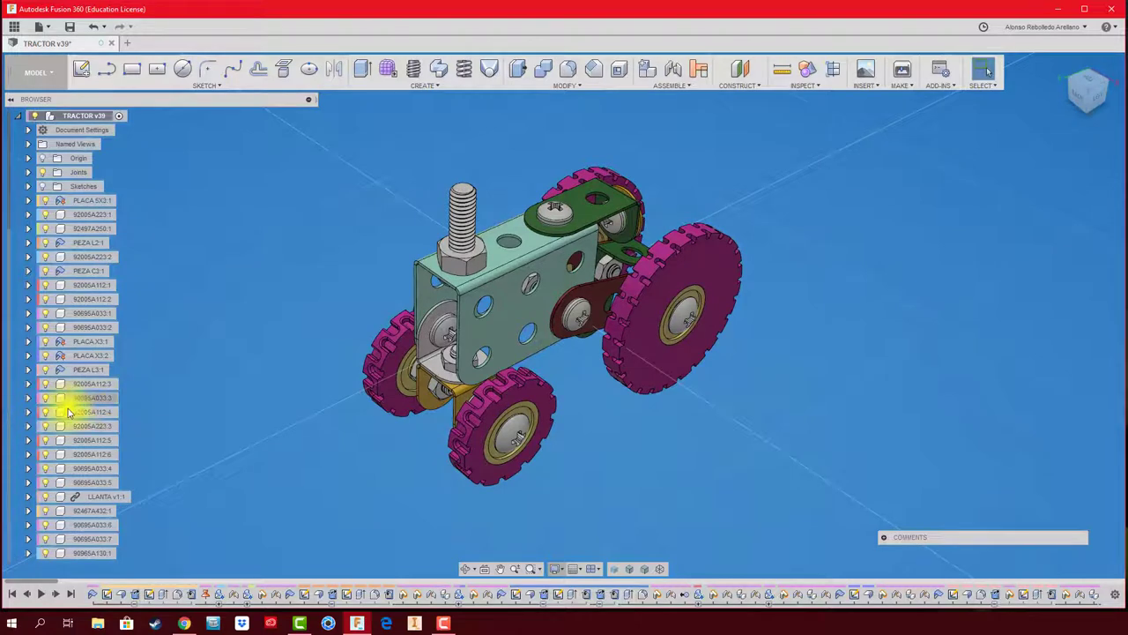
pyautogui.scroll(-3, 68, 408)
pyautogui.scroll(-2, 66, 410)
pyautogui.scroll(-1, 66, 410)
pyautogui.scroll(-1, 66, 410)
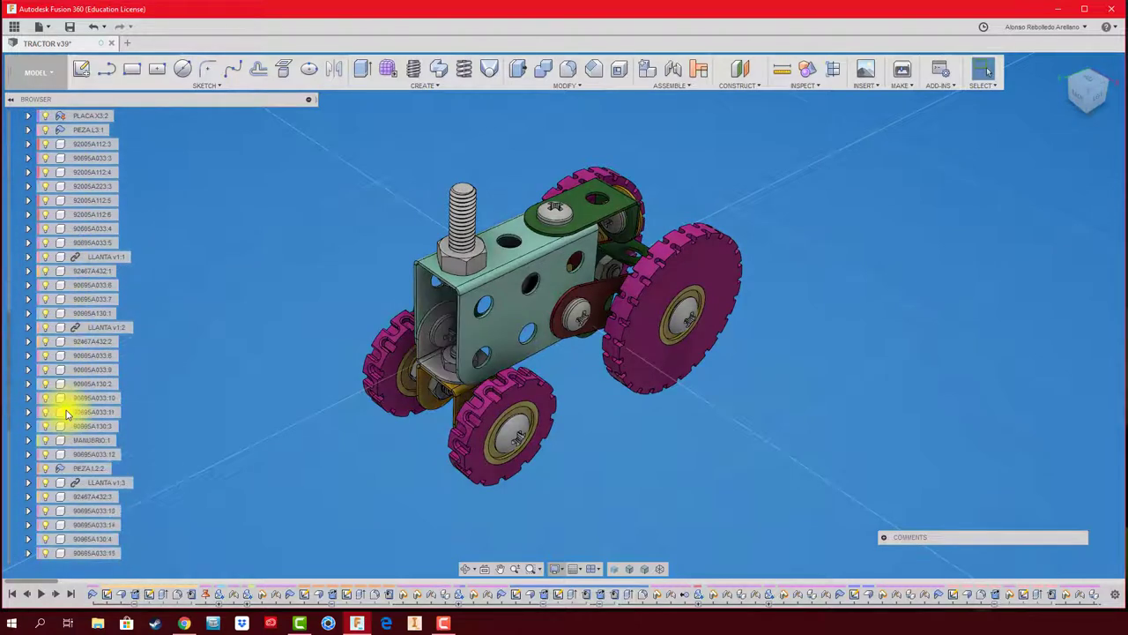
pyautogui.scroll(-2, 66, 410)
pyautogui.scroll(-2, 66, 410)
pyautogui.scroll(-2, 67, 410)
pyautogui.scroll(-1, 66, 410)
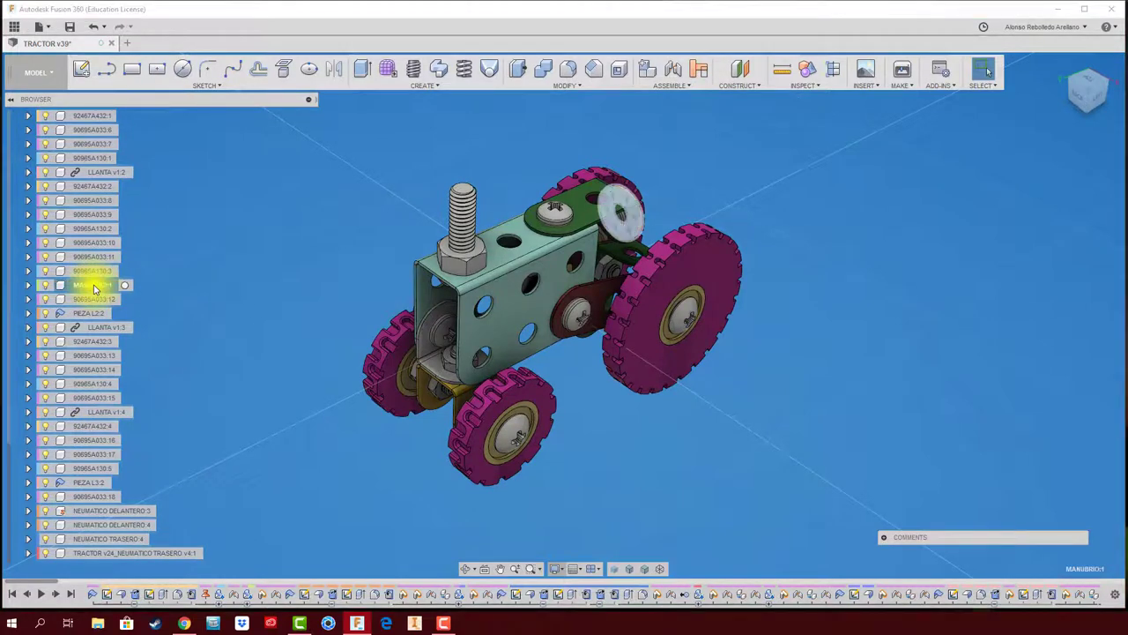
pyautogui.click(59, 289)
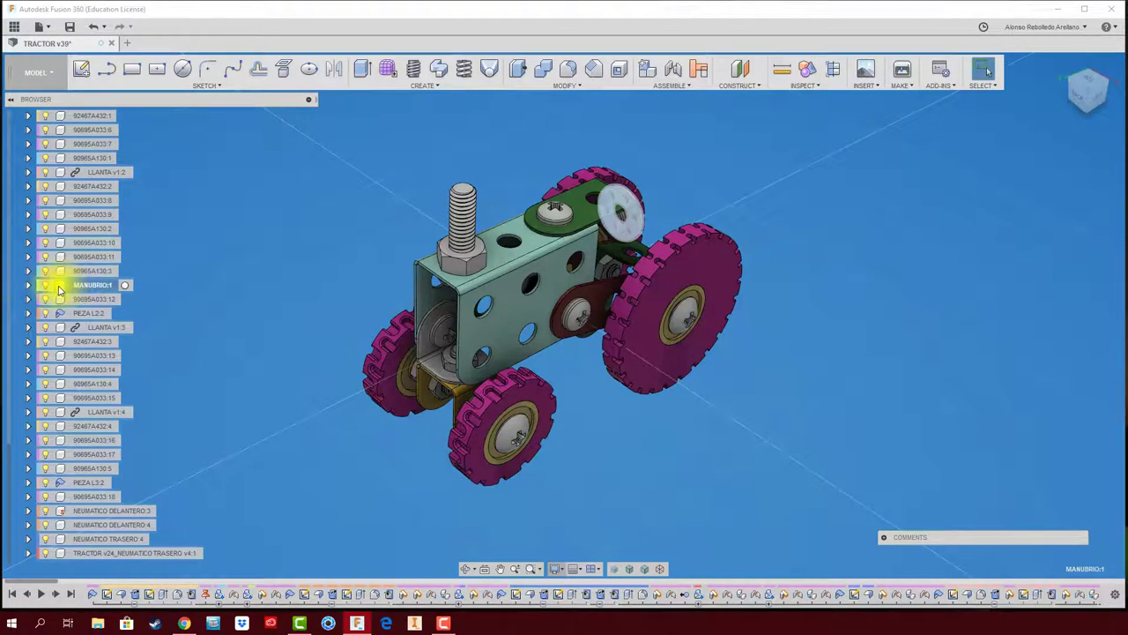
pyautogui.moveTo(323, 282)
pyautogui.keyDown('shift'); pyautogui.mouseDown(button='middle')
pyautogui.moveTo(487, 272)
pyautogui.moveTo(596, 239)
pyautogui.mouseUp(button='middle'); pyautogui.keyUp('shift')
pyautogui.scroll(2, 608, 221)
pyautogui.scroll(2, 626, 211)
pyautogui.scroll(2, 642, 227)
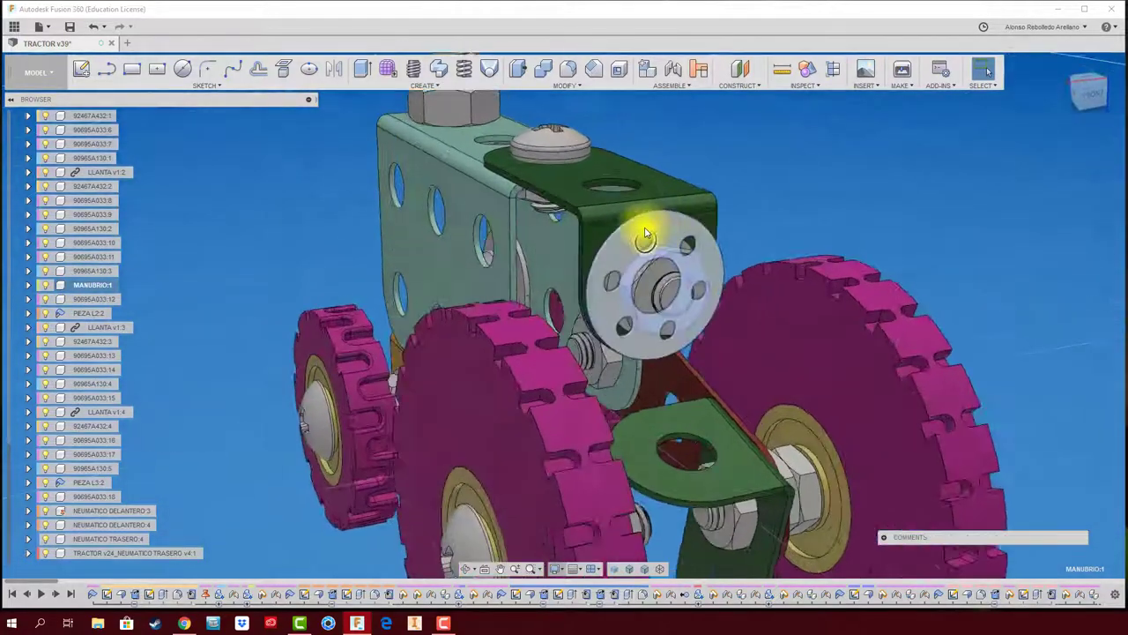
pyautogui.scroll(-1, 645, 234)
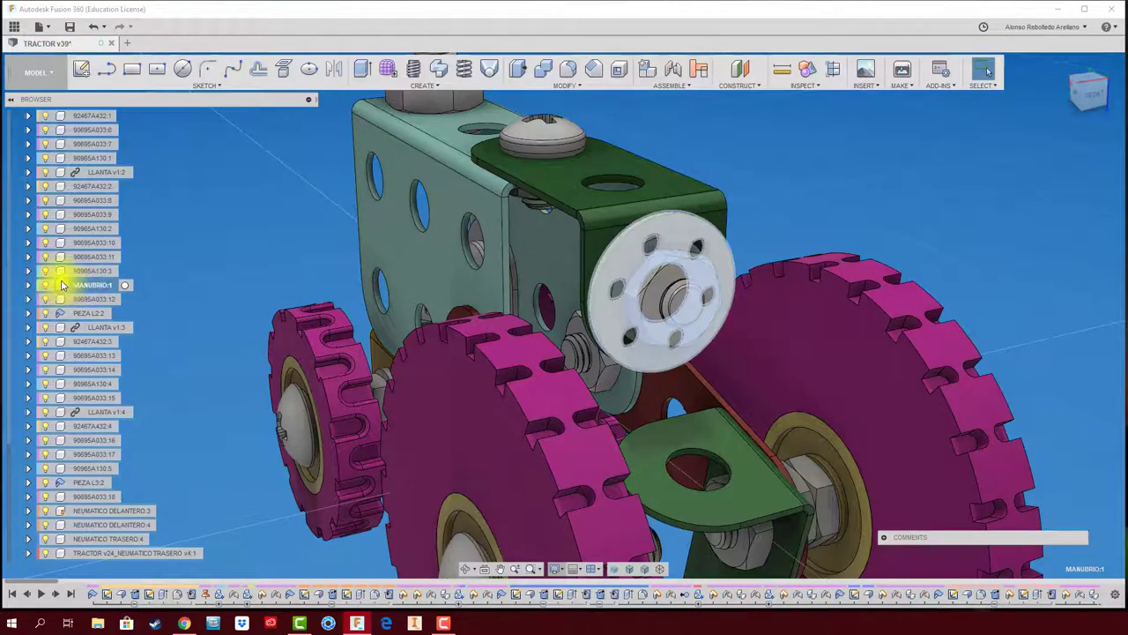
pyautogui.click(68, 285)
pyautogui.press('F6')
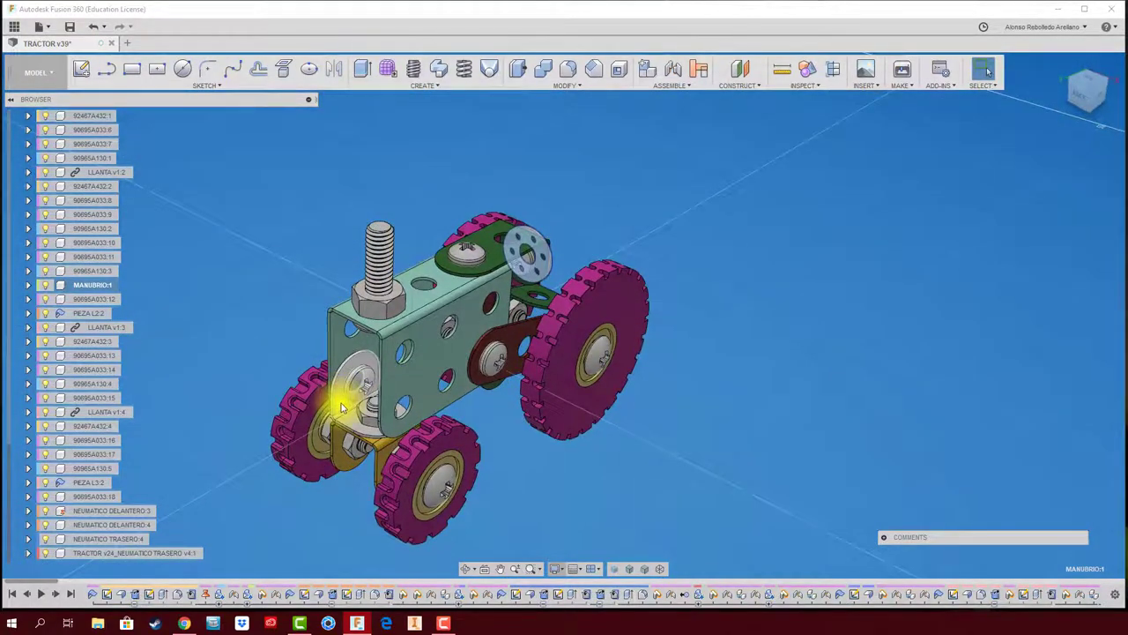
pyautogui.click(342, 407)
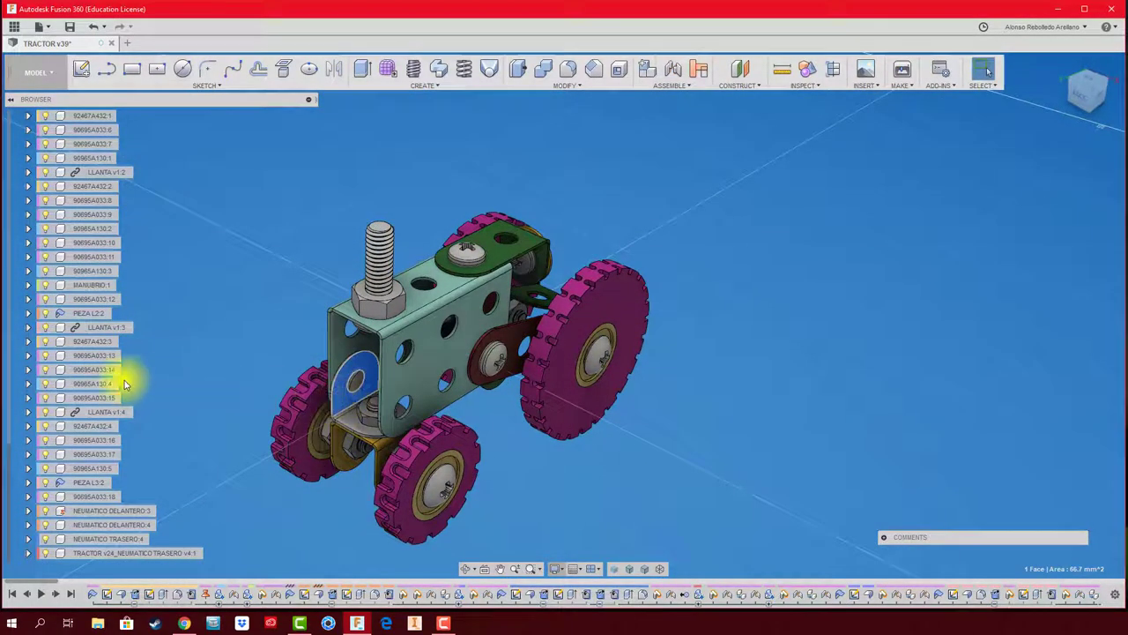
pyautogui.scroll(2, 102, 336)
pyautogui.scroll(1, 102, 336)
pyautogui.scroll(2, 102, 336)
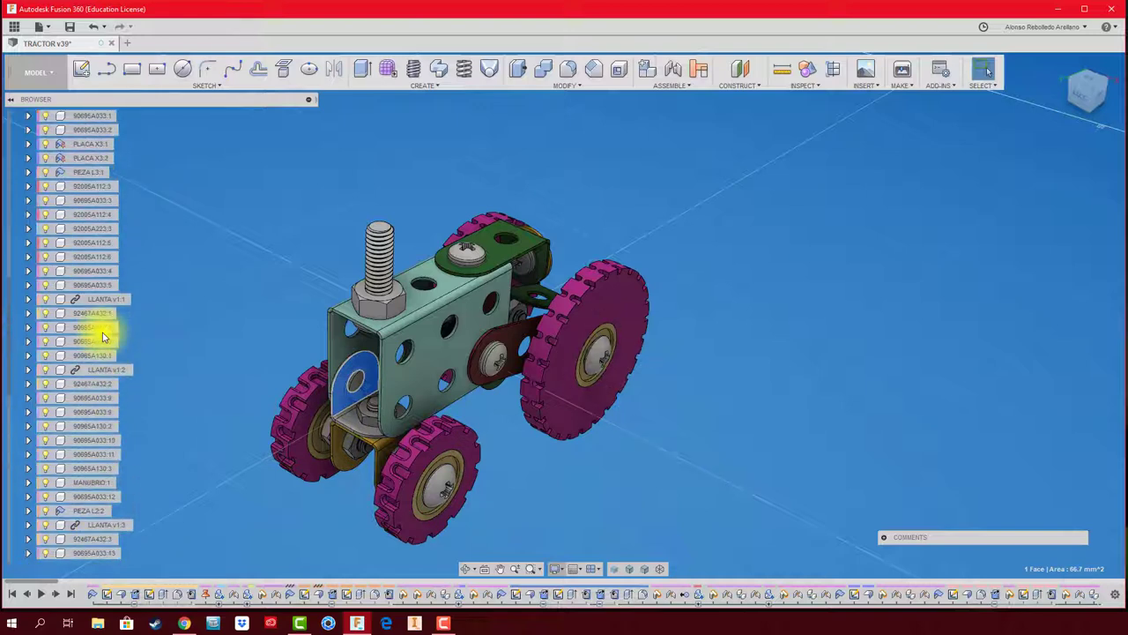
pyautogui.scroll(1, 103, 336)
pyautogui.scroll(2, 102, 336)
pyautogui.scroll(2, 101, 329)
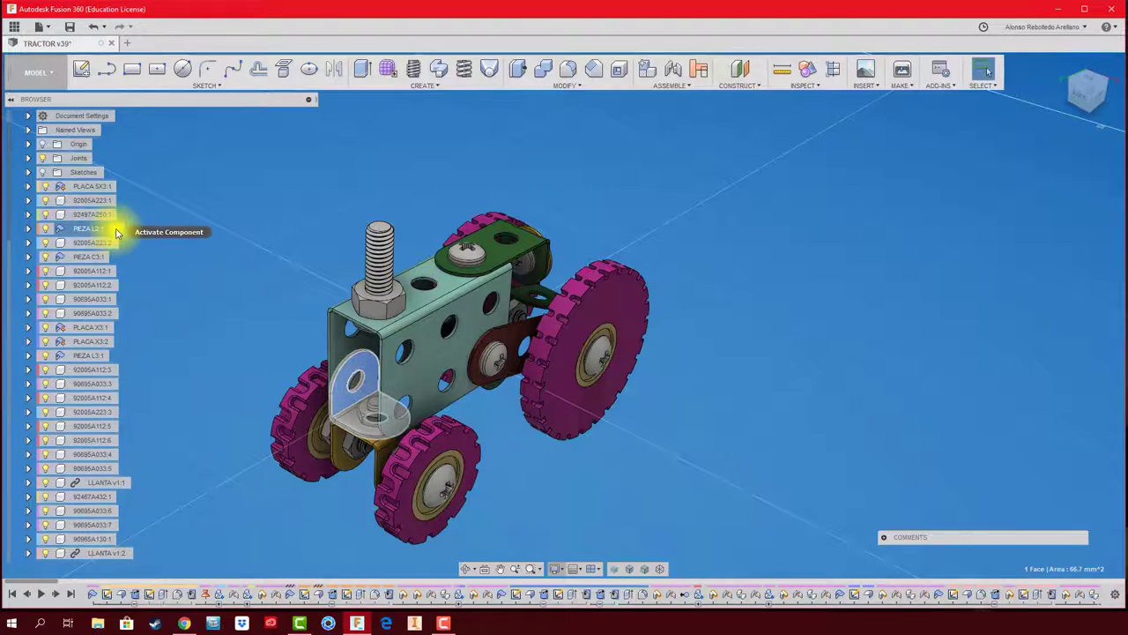
pyautogui.click(117, 230)
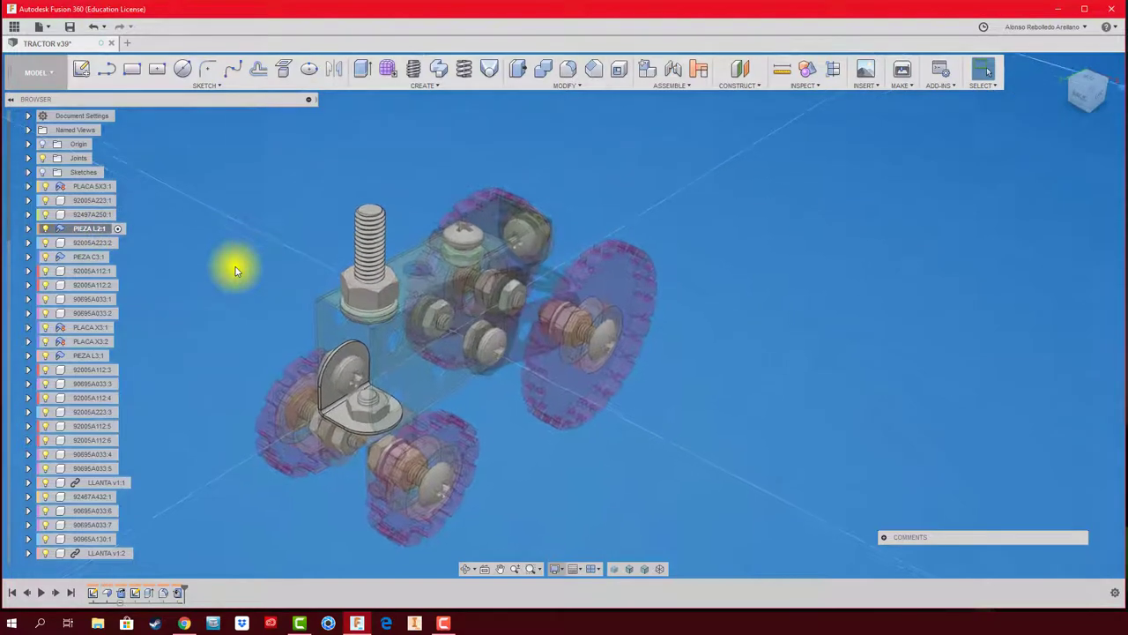
pyautogui.scroll(2, 236, 271)
pyautogui.scroll(2, 236, 271)
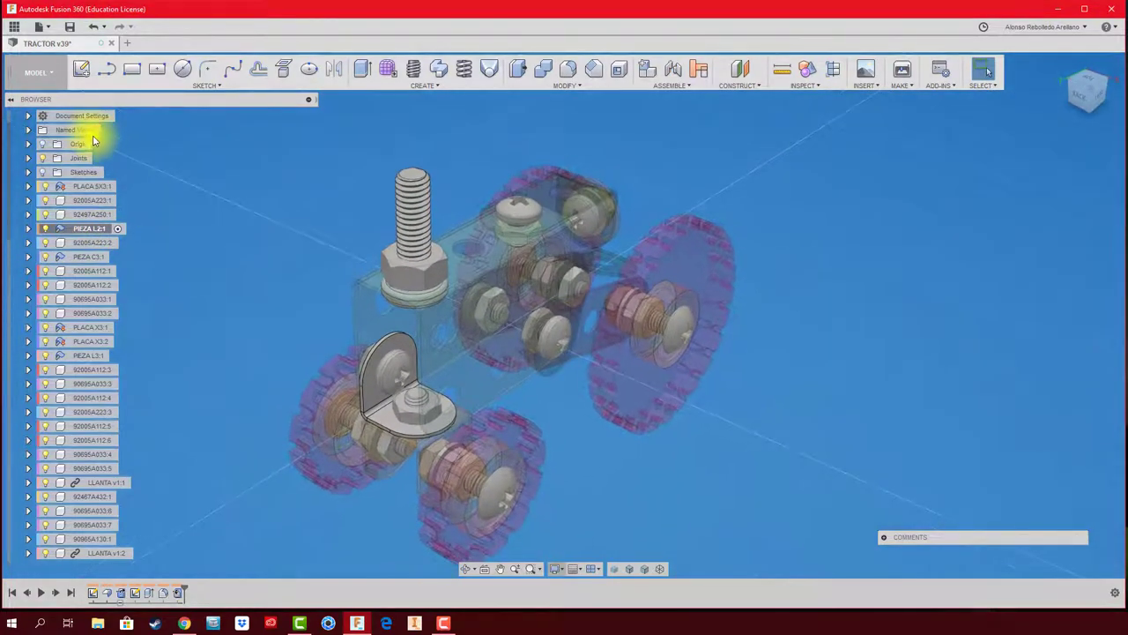
pyautogui.scroll(1, 94, 141)
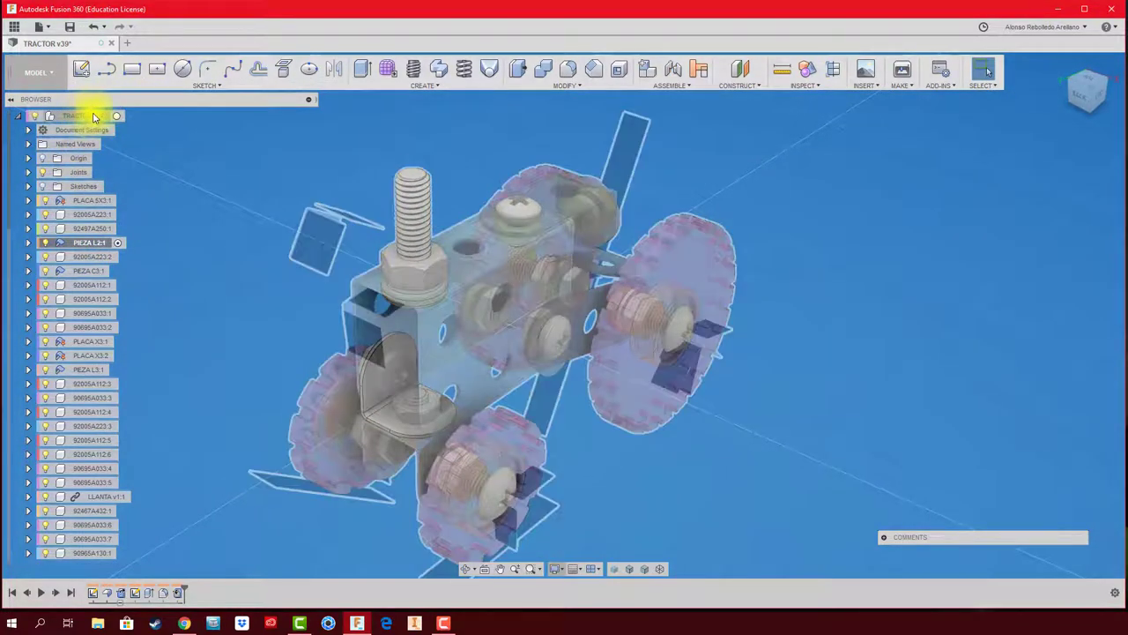
pyautogui.click(116, 115)
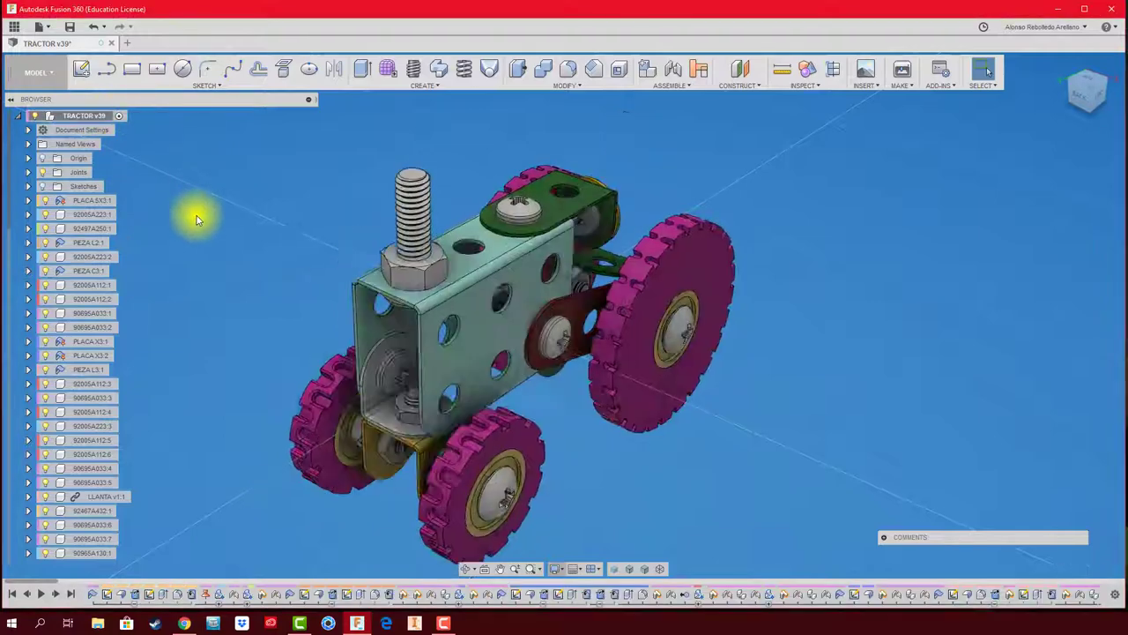
pyautogui.scroll(-2, 196, 219)
pyautogui.scroll(-1, 185, 357)
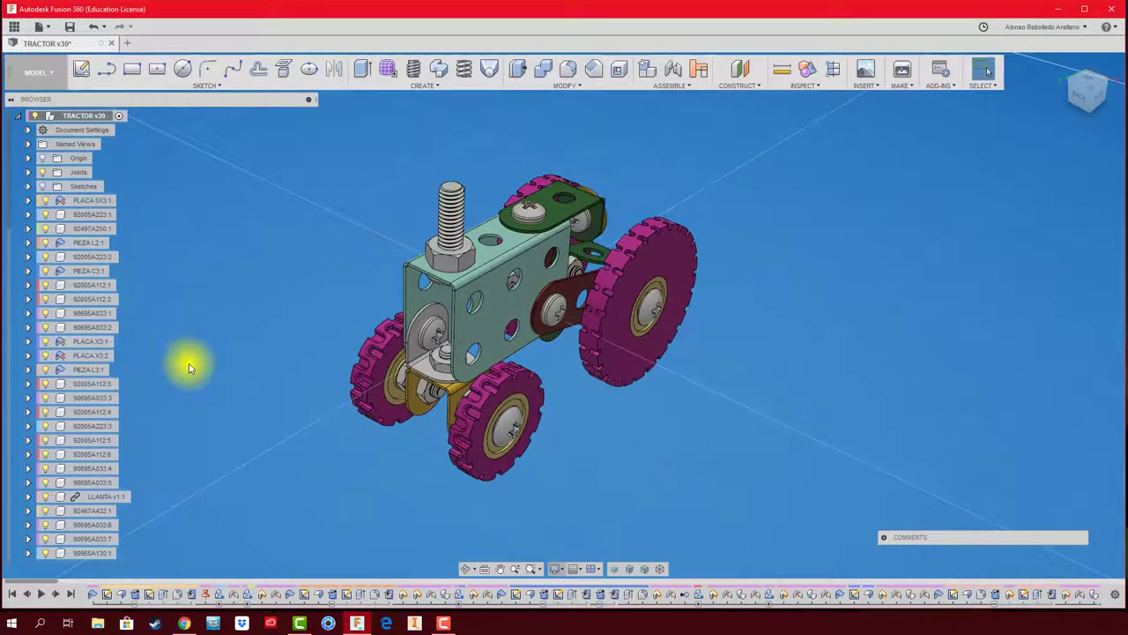
pyautogui.scroll(2, 190, 370)
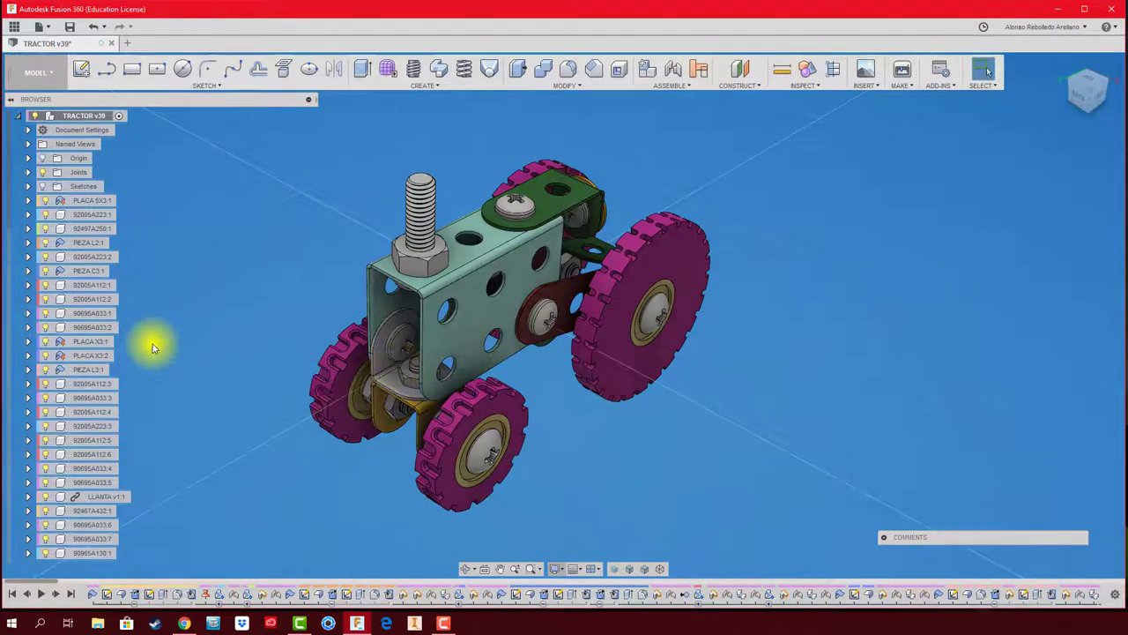
pyautogui.click(71, 349)
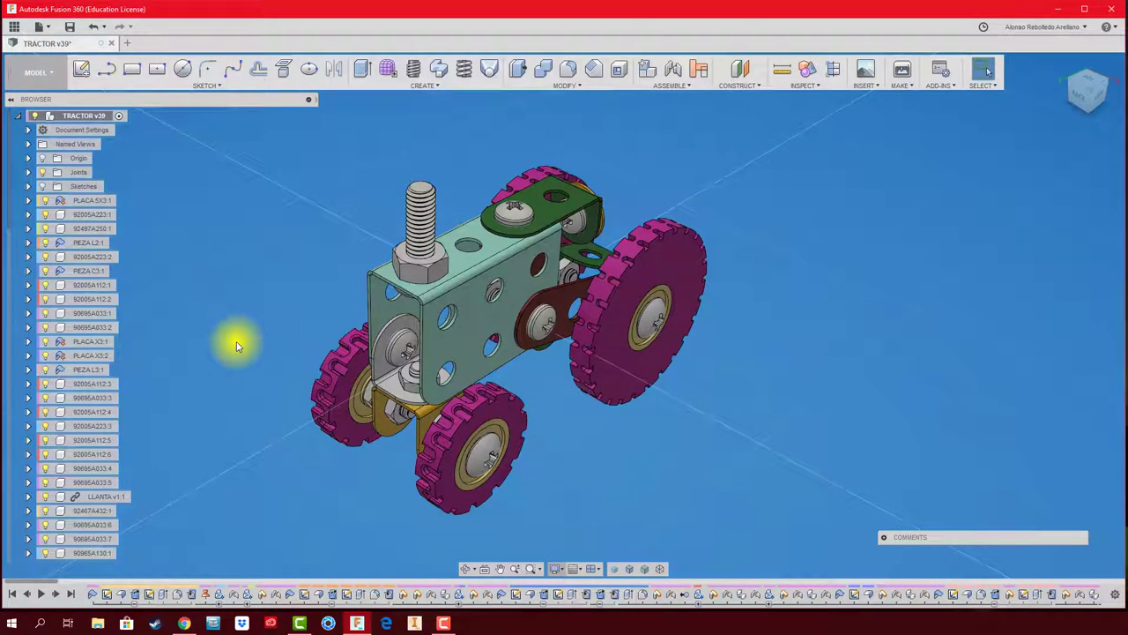
pyautogui.click(463, 335)
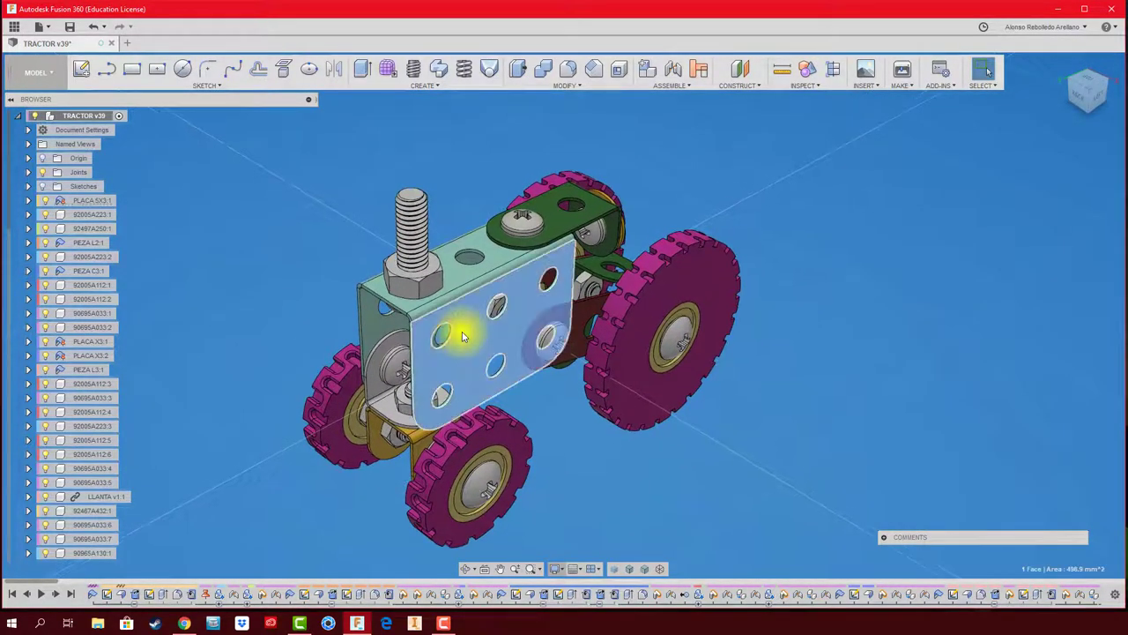
pyautogui.click(558, 225)
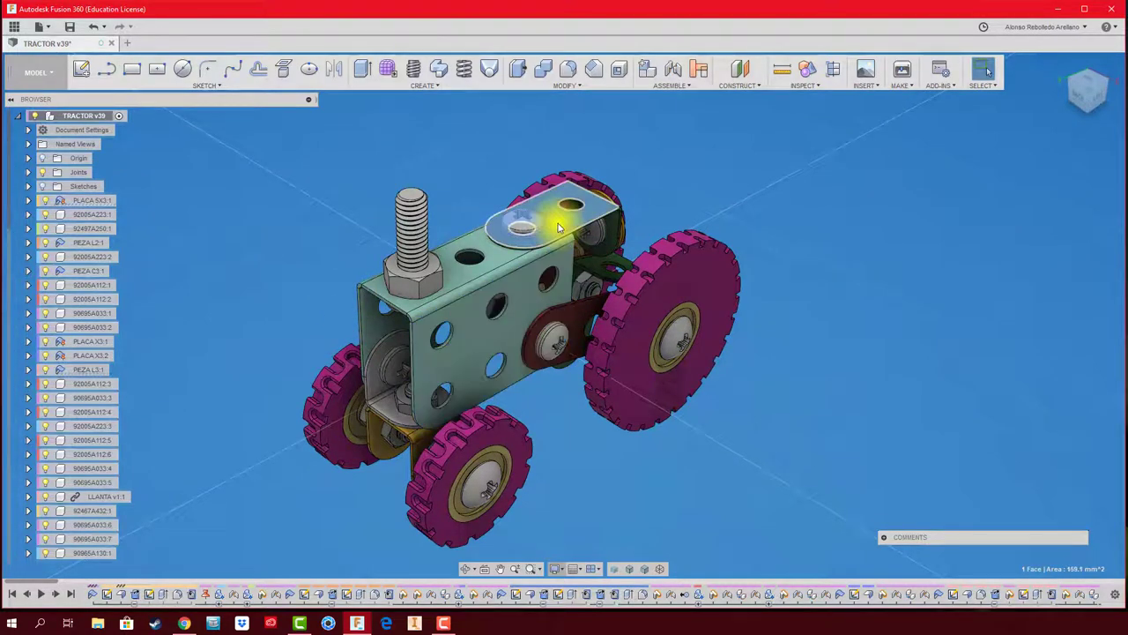
pyautogui.rightClick(97, 375)
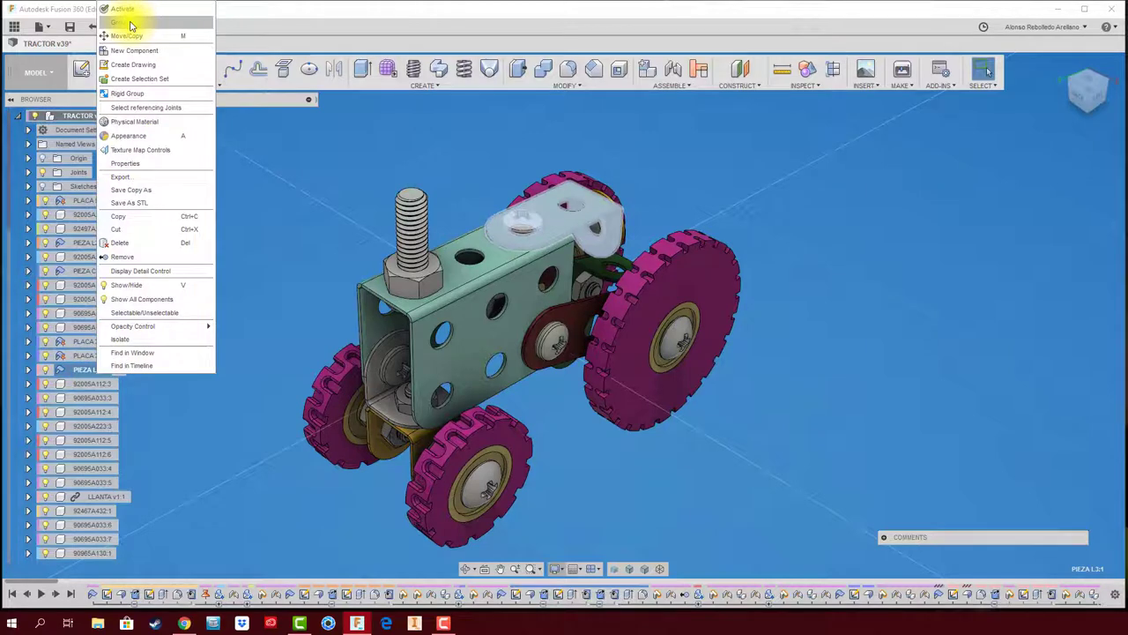
pyautogui.click(300, 211)
pyautogui.keyDown('shift'); pyautogui.moveTo(309, 226); pyautogui.dragTo(260, 320, button='middle'); pyautogui.keyUp('shift')
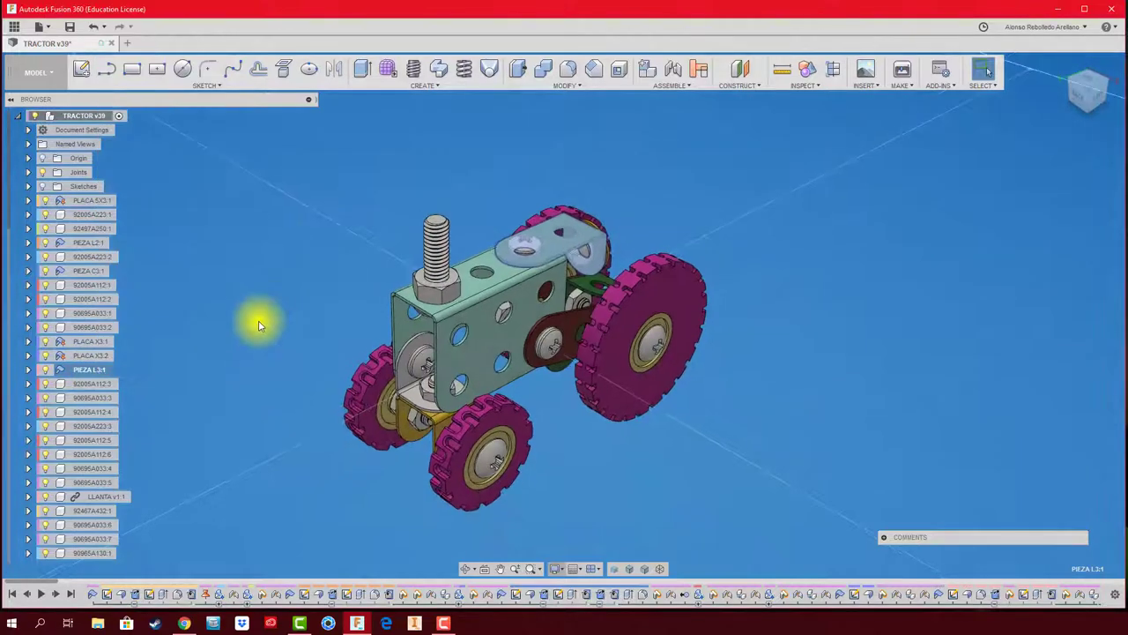
# - Select fasteners 92005A112:3, 90695A033:3, 92005A112:6 and 92005A112:5 in the browser
pyautogui.click(97, 383)
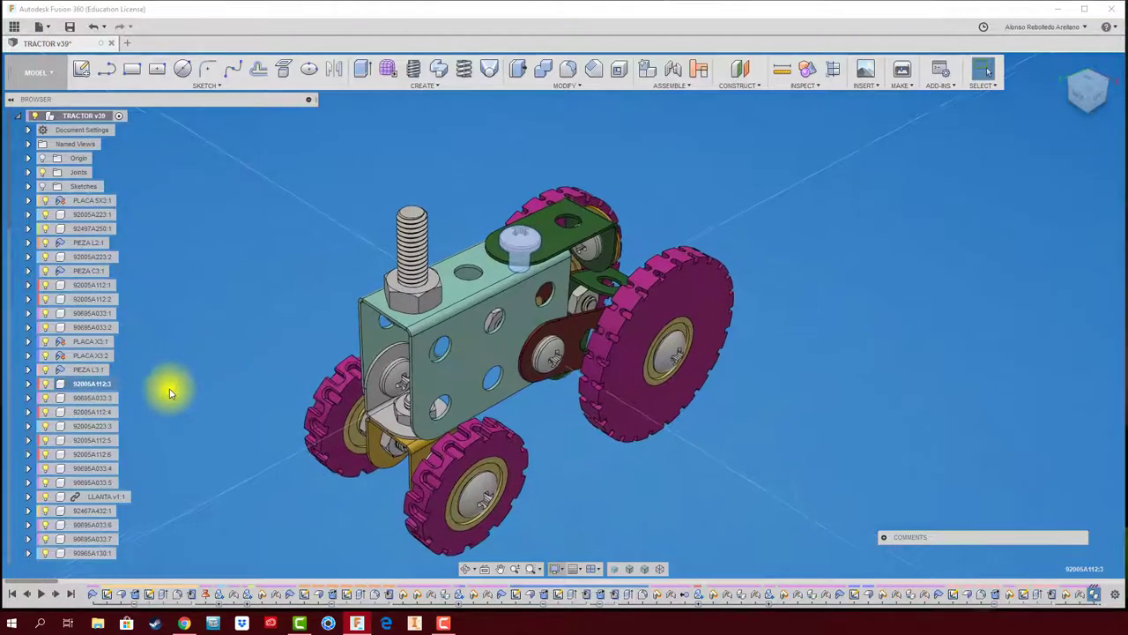
pyautogui.click(88, 398)
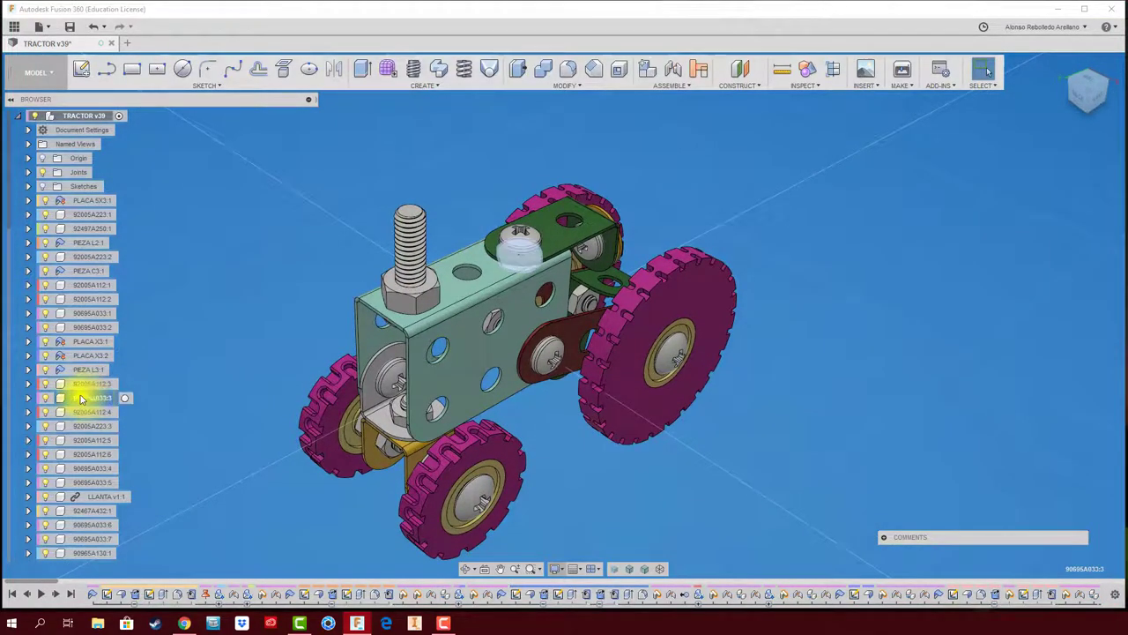
pyautogui.click(92, 453)
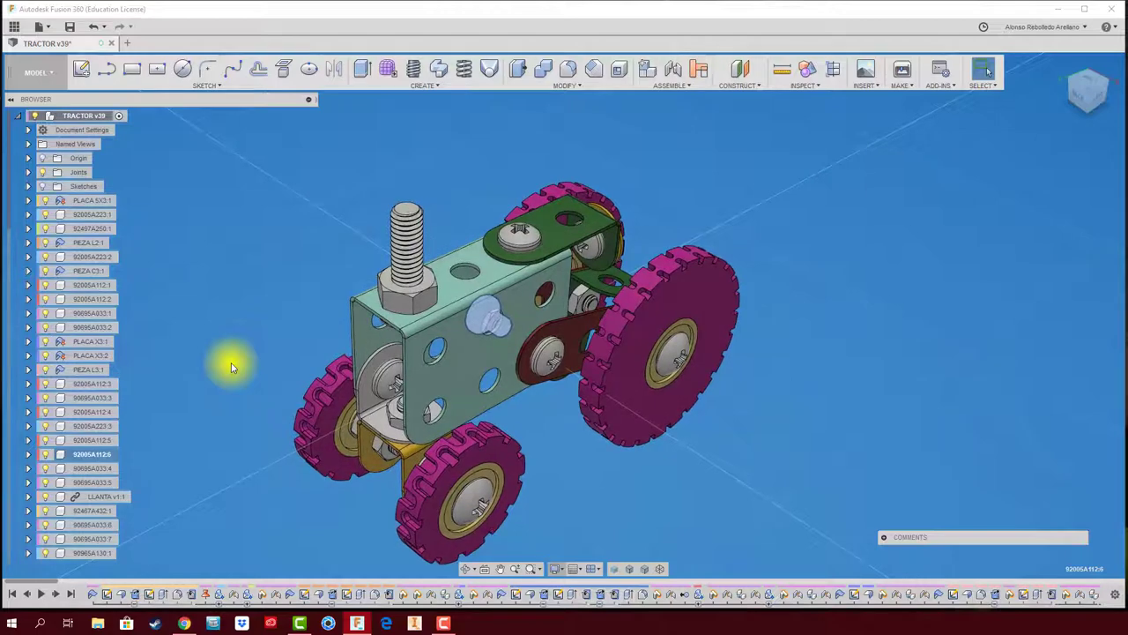
pyautogui.click(88, 440)
# - Zoom in and orbit to view the fasteners beneath the tractor body
pyautogui.scroll(3, 324, 388)
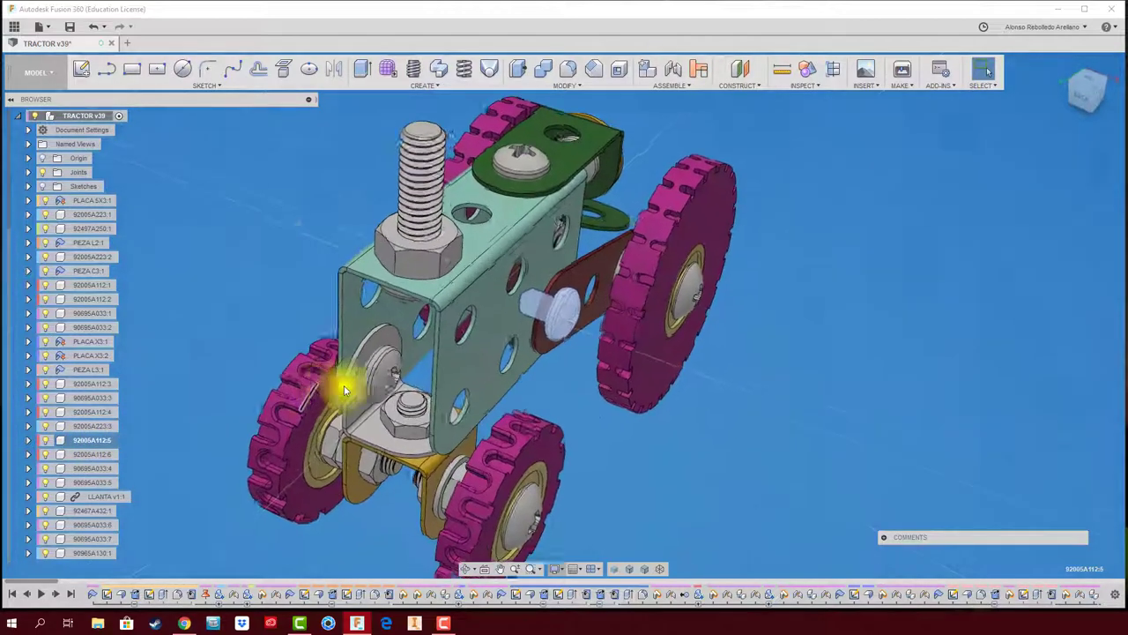
pyautogui.scroll(2, 559, 323)
pyautogui.scroll(2, 579, 297)
pyautogui.scroll(2, 588, 288)
pyautogui.moveTo(588, 288)
pyautogui.keyDown('shift'); pyautogui.mouseDown(button='middle')
pyautogui.moveTo(596, 327)
pyautogui.moveTo(864, 209)
pyautogui.moveTo(914, 121)
pyautogui.moveTo(877, 90)
pyautogui.mouseUp(button='middle'); pyautogui.keyUp('shift')
pyautogui.click(877, 91)
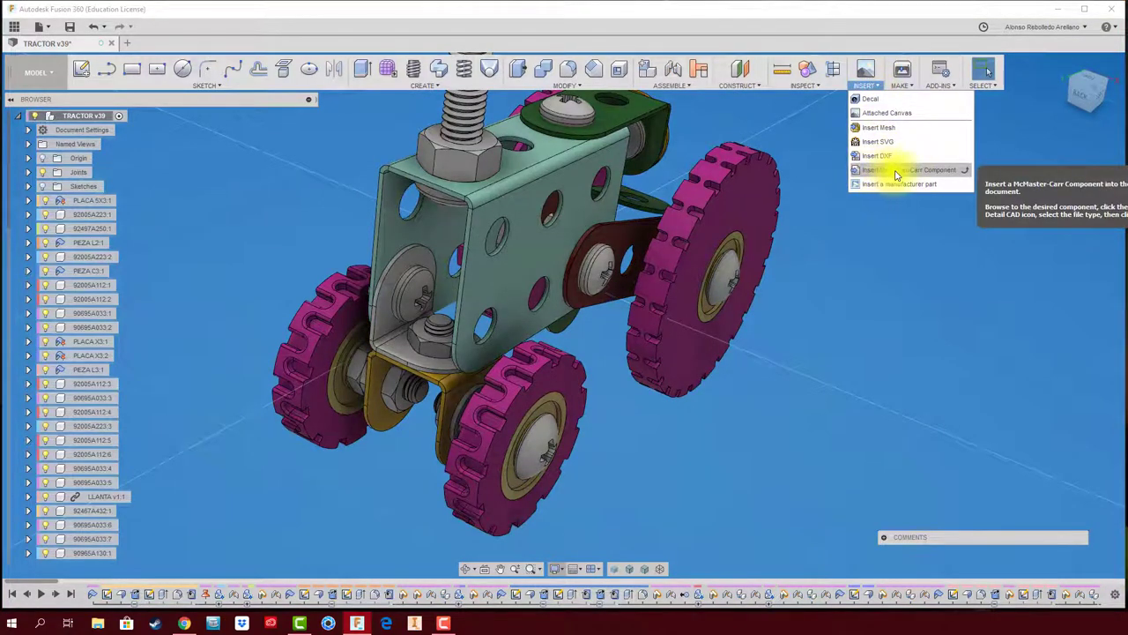
pyautogui.click(864, 298)
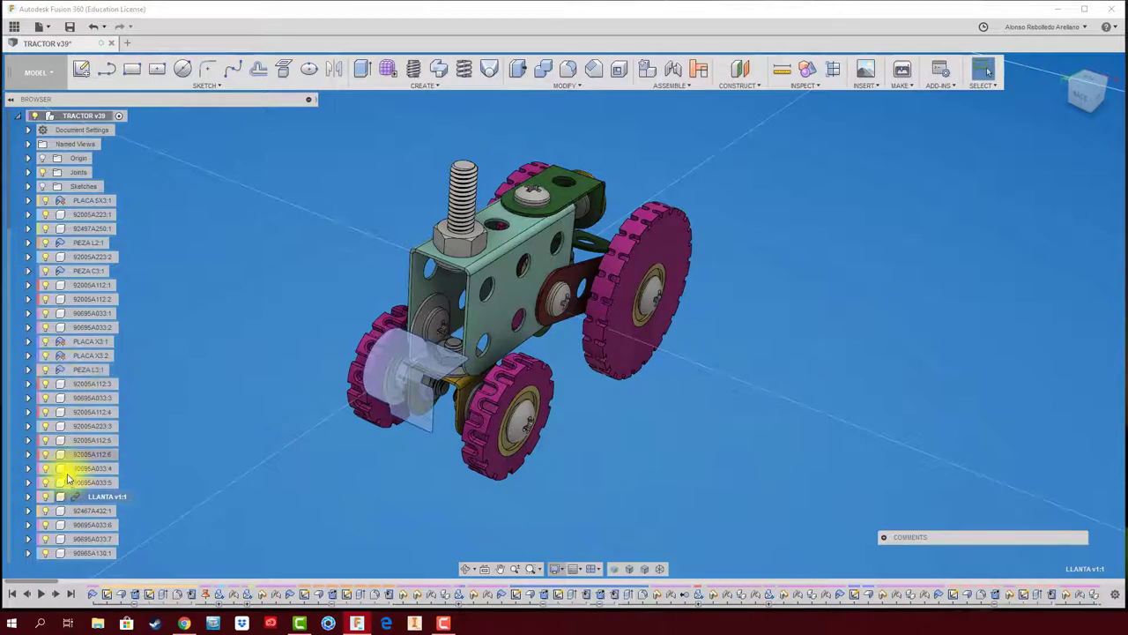
# - Break the external link on the LLANTA v1:1 wheel, making it a local component
pyautogui.click(81, 499)
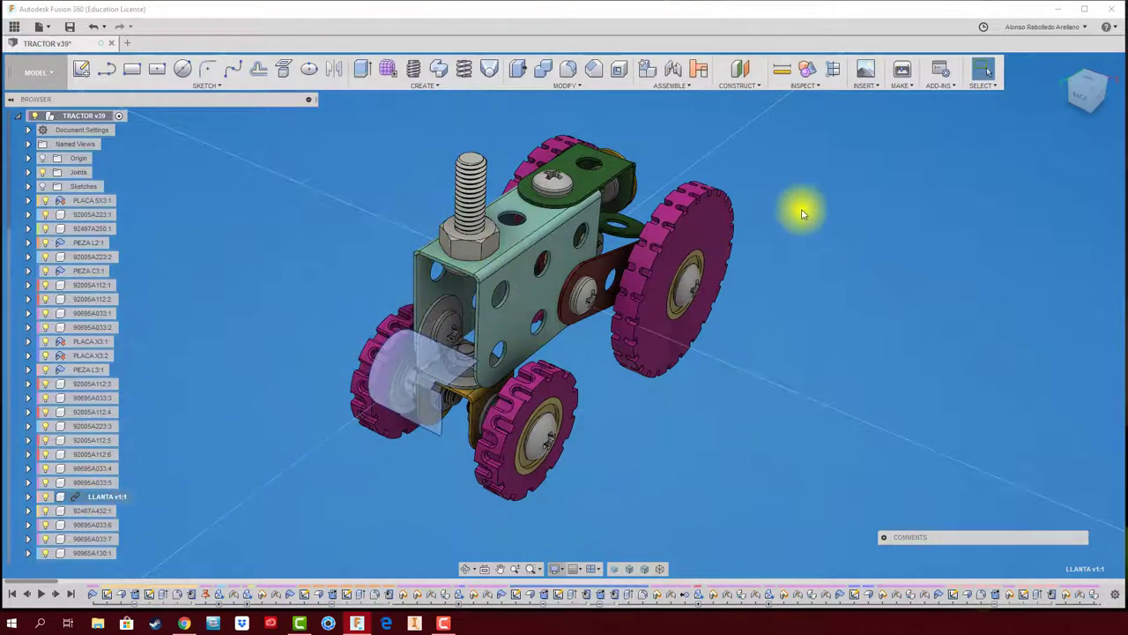
pyautogui.scroll(-2, 340, 320)
pyautogui.keyDown('shift'); pyautogui.moveTo(339, 320); pyautogui.dragTo(226, 411, button='middle'); pyautogui.keyUp('shift')
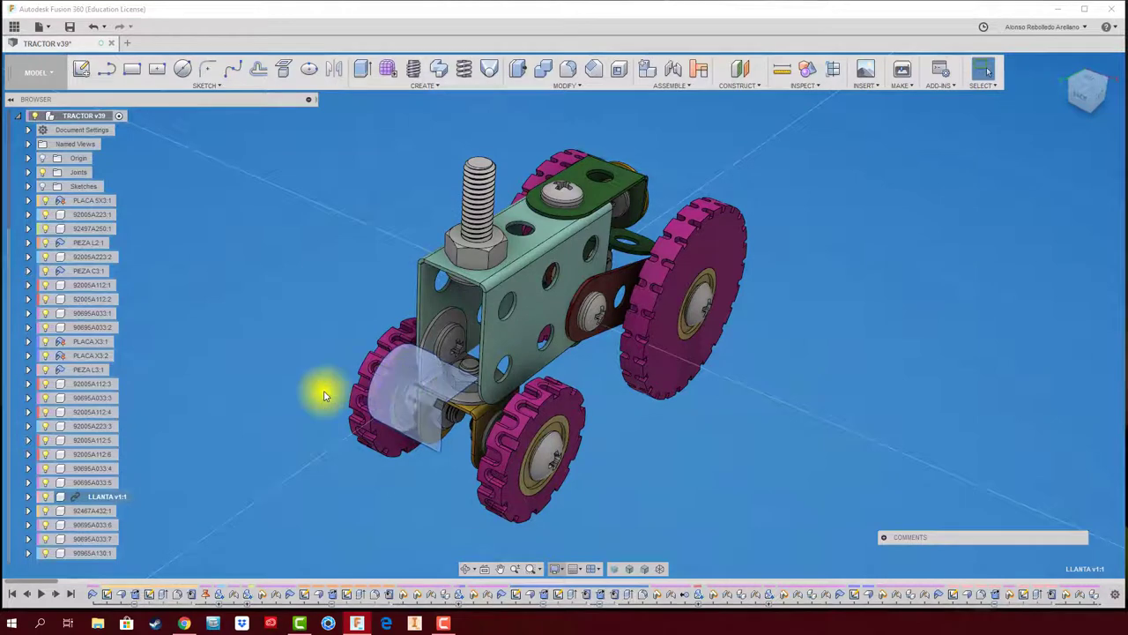
pyautogui.rightClick(86, 499)
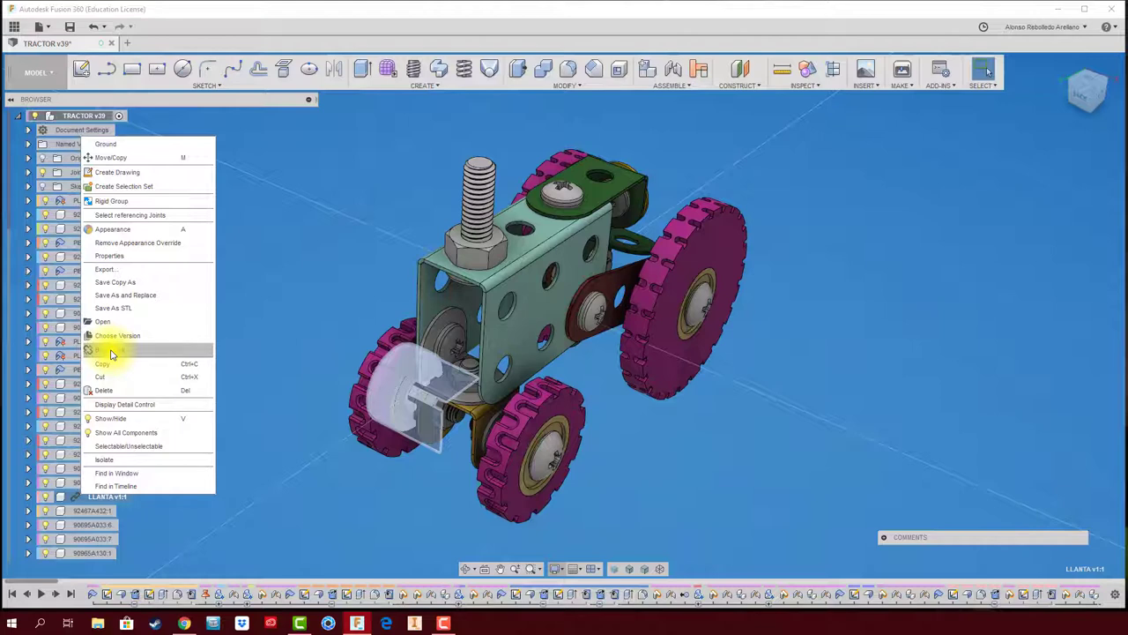
pyautogui.click(112, 352)
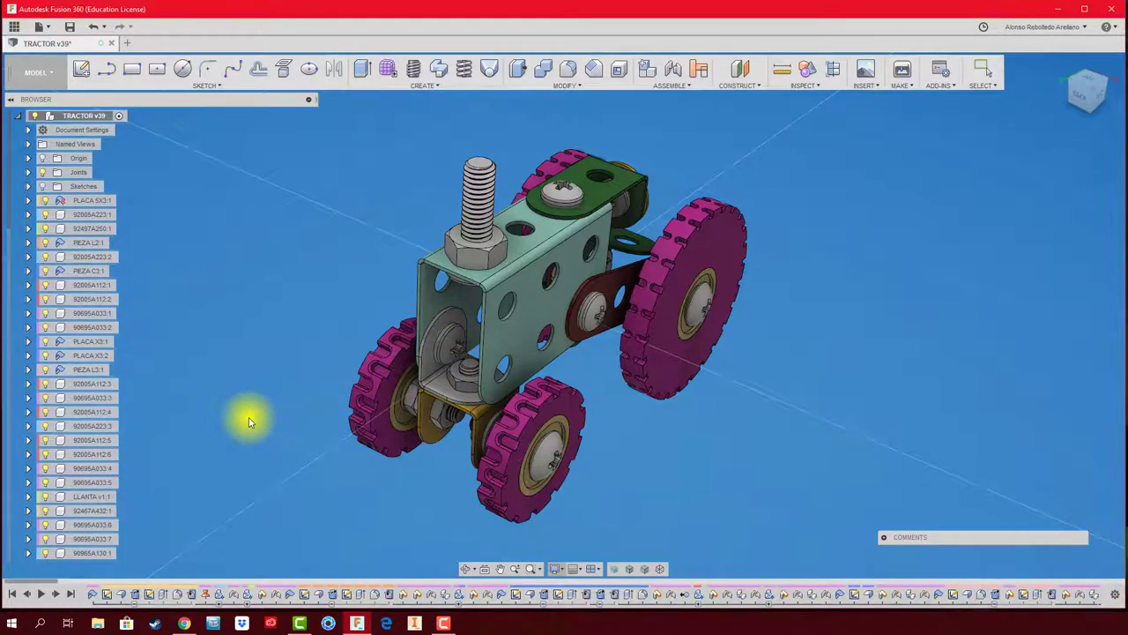
pyautogui.moveTo(728, 449)
pyautogui.keyDown('shift'); pyautogui.mouseDown(button='middle')
pyautogui.moveTo(496, 456)
pyautogui.moveTo(465, 503)
pyautogui.mouseUp(button='middle'); pyautogui.keyUp('shift')
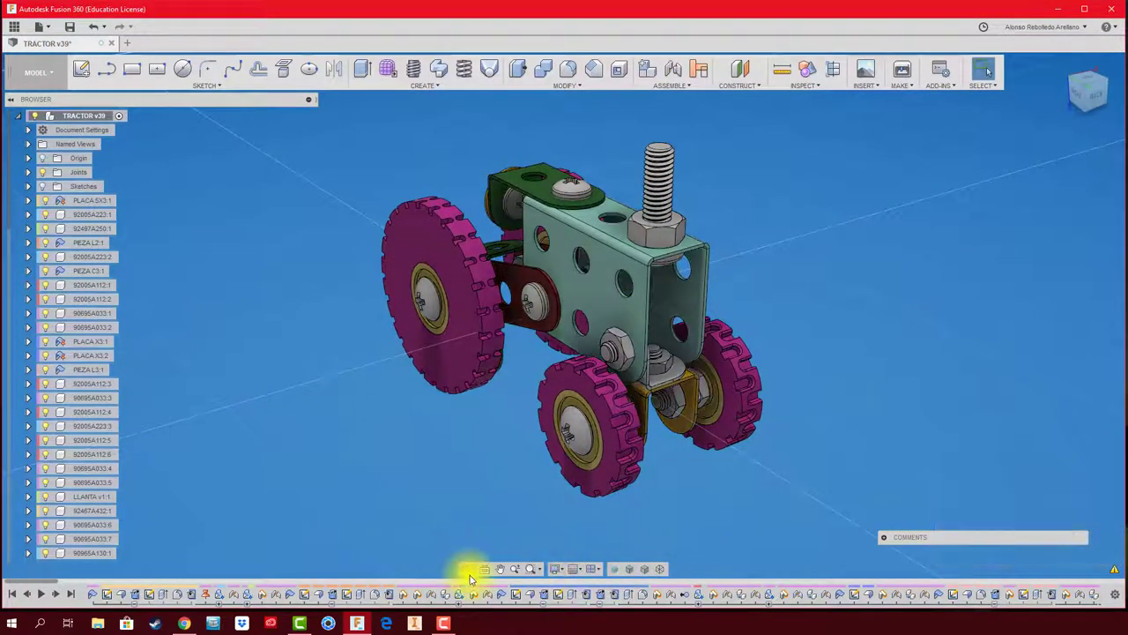
pyautogui.moveTo(529, 414)
pyautogui.keyDown('shift'); pyautogui.mouseDown(button='middle')
pyautogui.moveTo(485, 392)
pyautogui.moveTo(443, 403)
pyautogui.moveTo(585, 411)
pyautogui.moveTo(469, 409)
pyautogui.mouseUp(button='middle'); pyautogui.keyUp('shift')
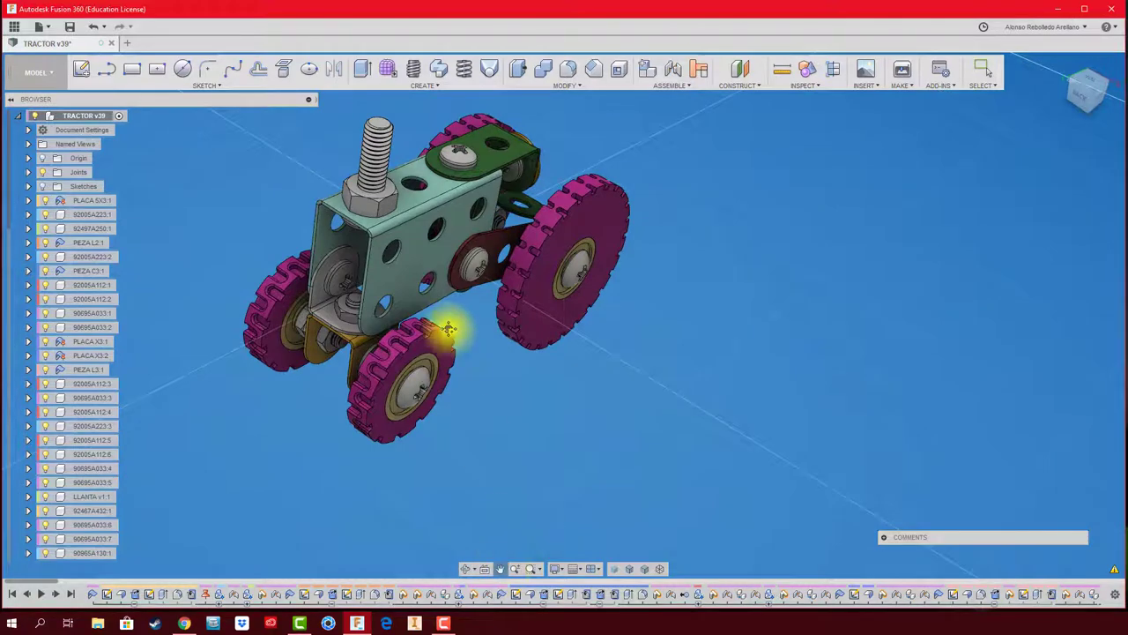
pyautogui.moveTo(443, 322)
pyautogui.keyDown('shift'); pyautogui.mouseDown(button='middle')
pyautogui.moveTo(529, 360)
pyautogui.moveTo(503, 458)
pyautogui.mouseUp(button='middle'); pyautogui.keyUp('shift')
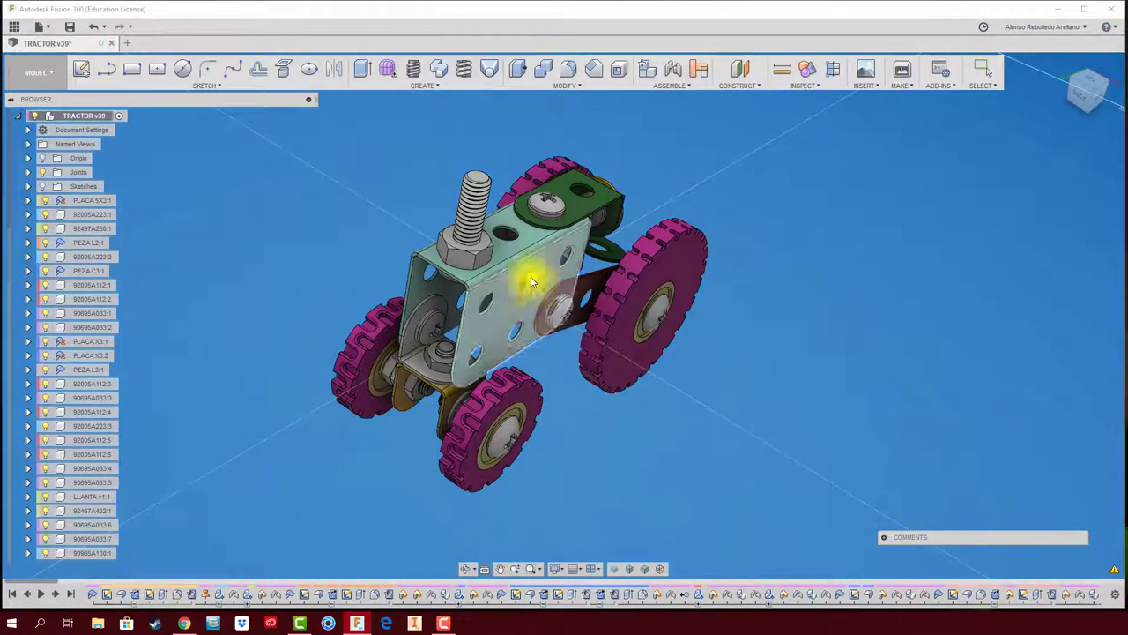
pyautogui.click(530, 240)
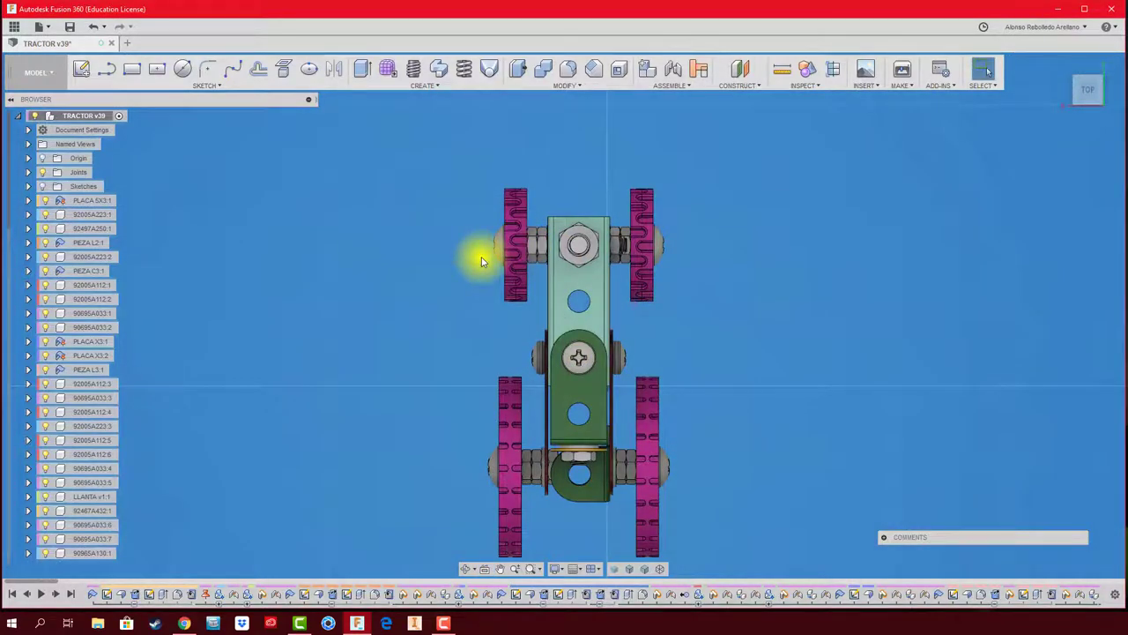
pyautogui.press('F6')
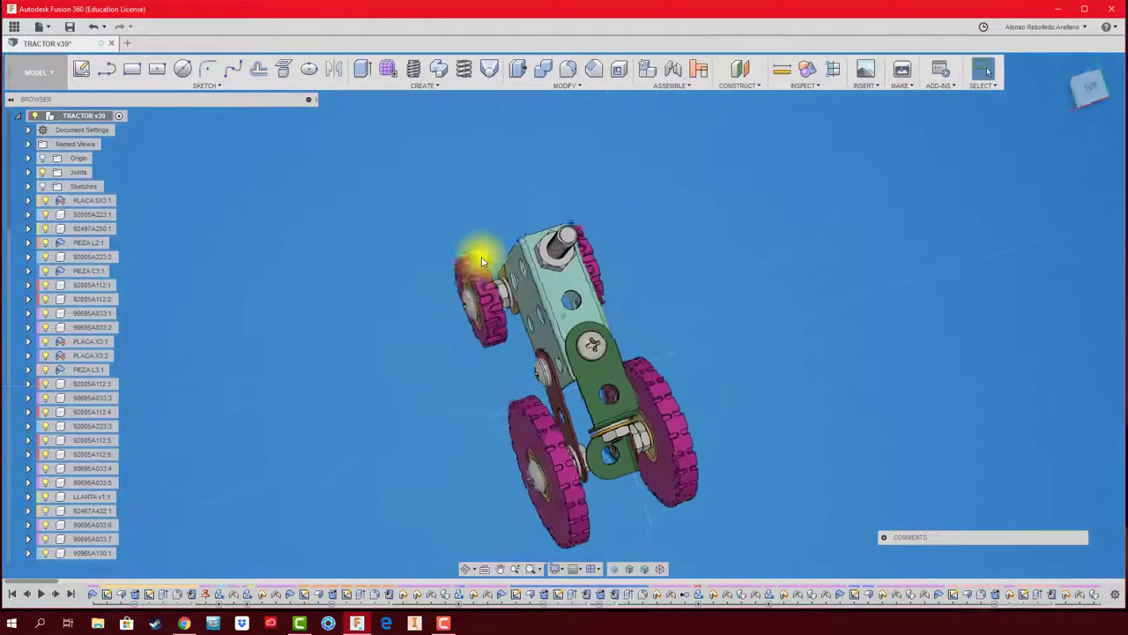
pyautogui.click(513, 571)
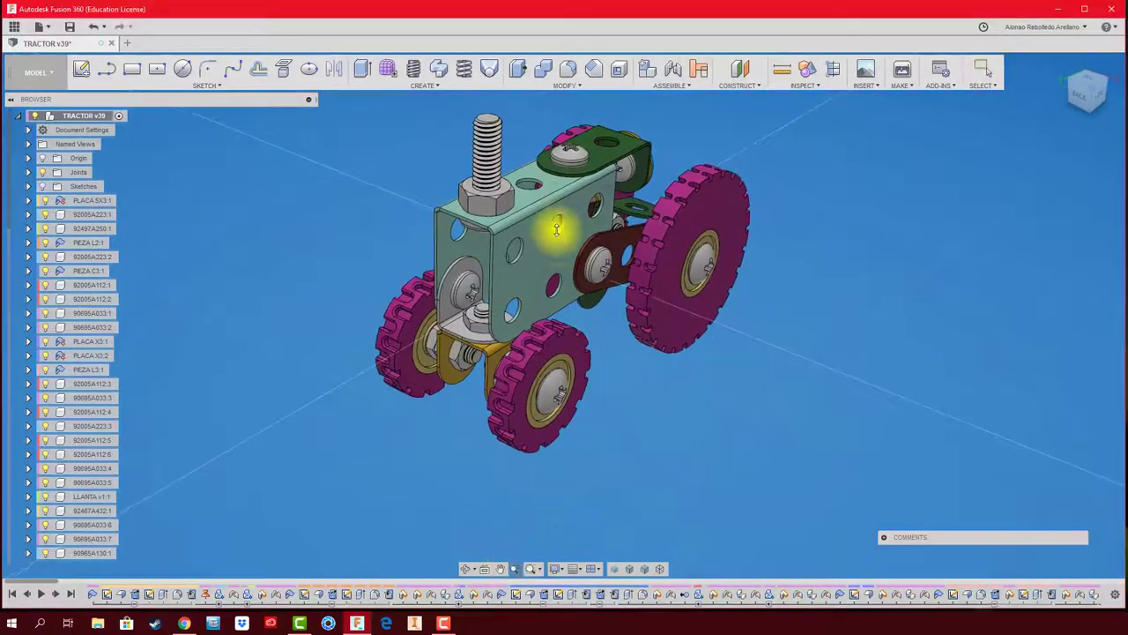
pyautogui.moveTo(552, 221)
pyautogui.mouseDown()
pyautogui.moveTo(564, 277)
pyautogui.moveTo(537, 223)
pyautogui.moveTo(682, 297)
pyautogui.mouseUp()
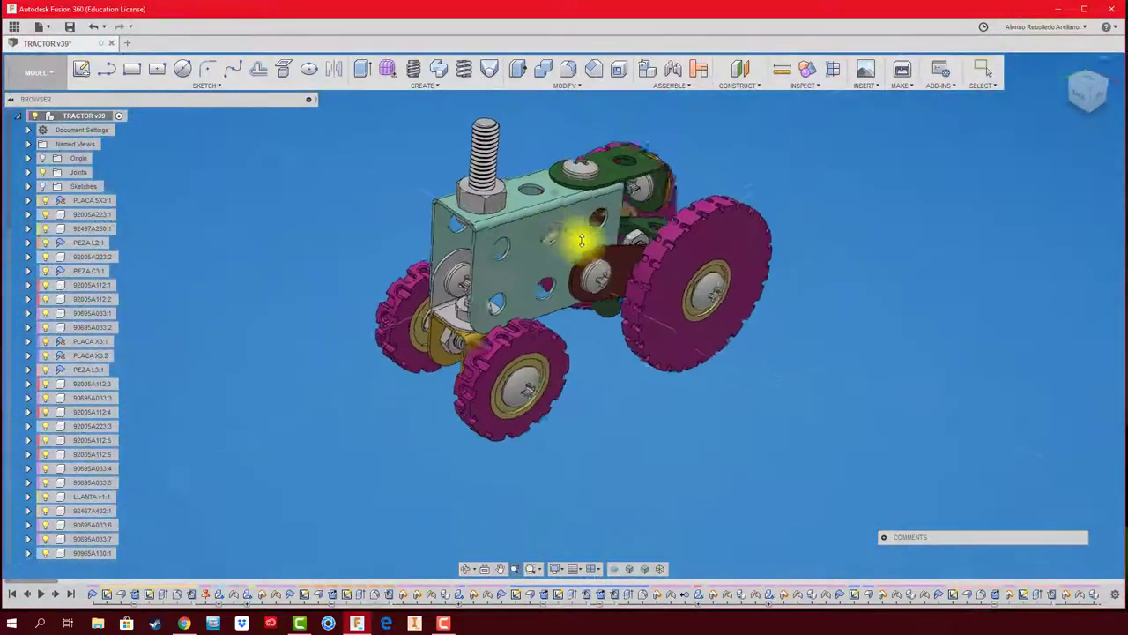
pyautogui.press('F6')
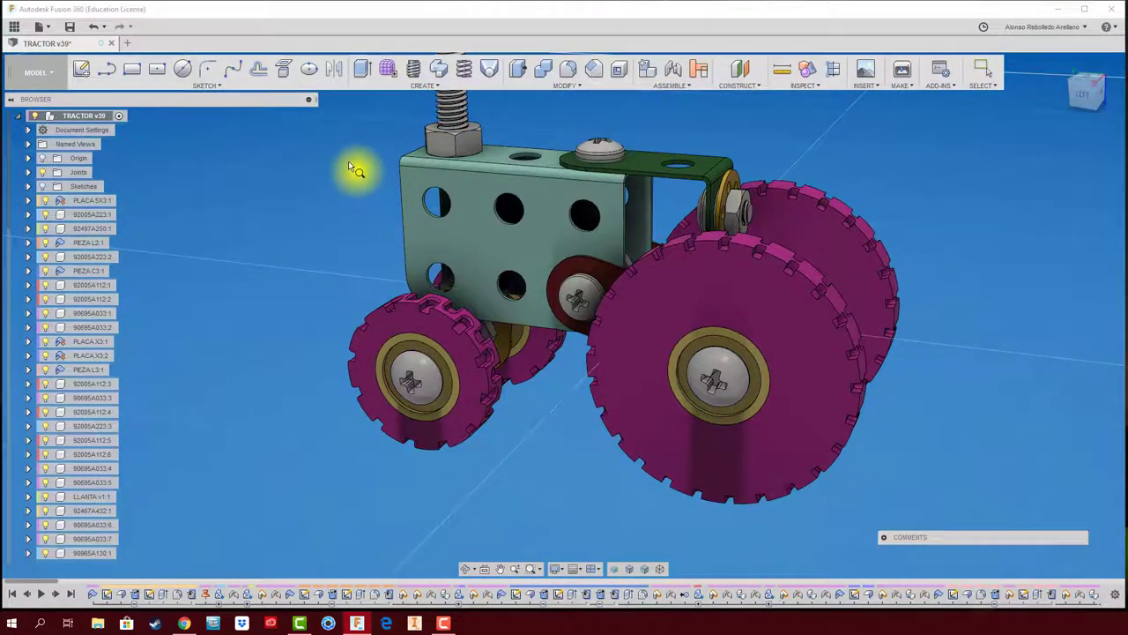
pyautogui.moveTo(348, 161); pyautogui.dragTo(516, 276)
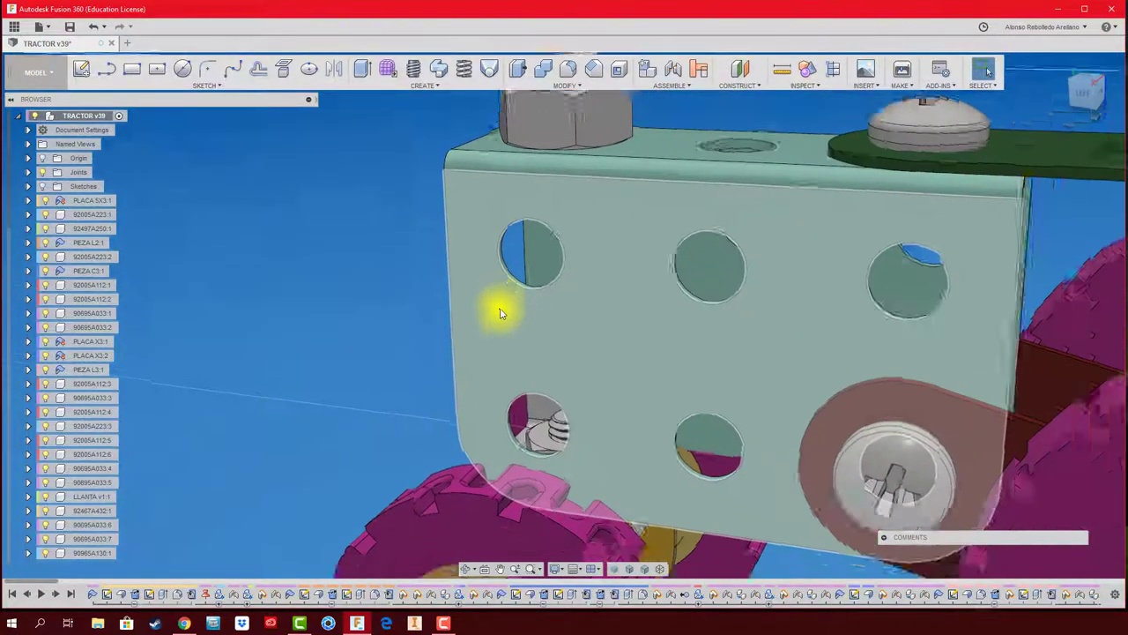
pyautogui.press('F6')
pyautogui.moveTo(517, 402)
pyautogui.keyDown('shift'); pyautogui.mouseDown(button='middle')
pyautogui.moveTo(626, 560)
pyautogui.moveTo(586, 567)
pyautogui.mouseUp(button='middle'); pyautogui.keyUp('shift')
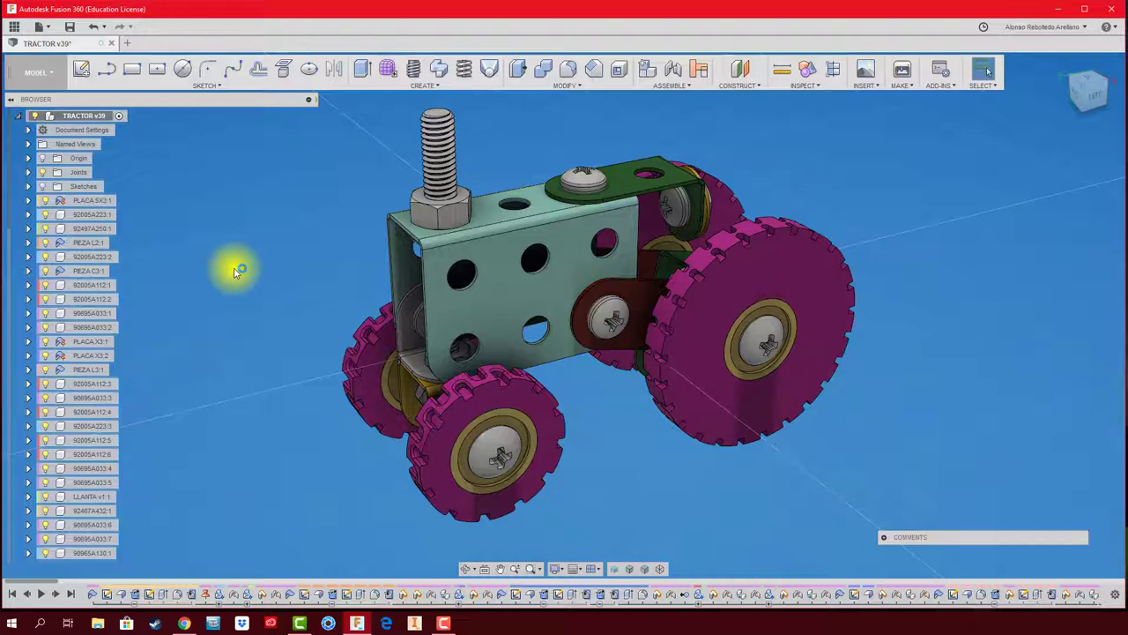
pyautogui.click(596, 568)
pyautogui.click(618, 582)
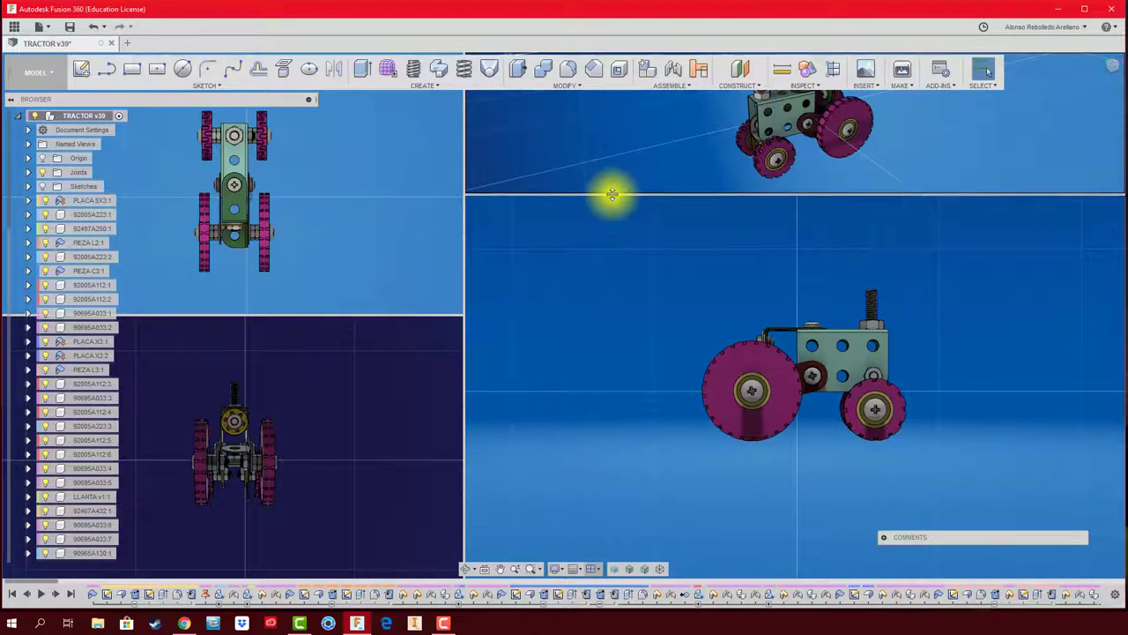
pyautogui.moveTo(609, 191); pyautogui.dragTo(605, 315)
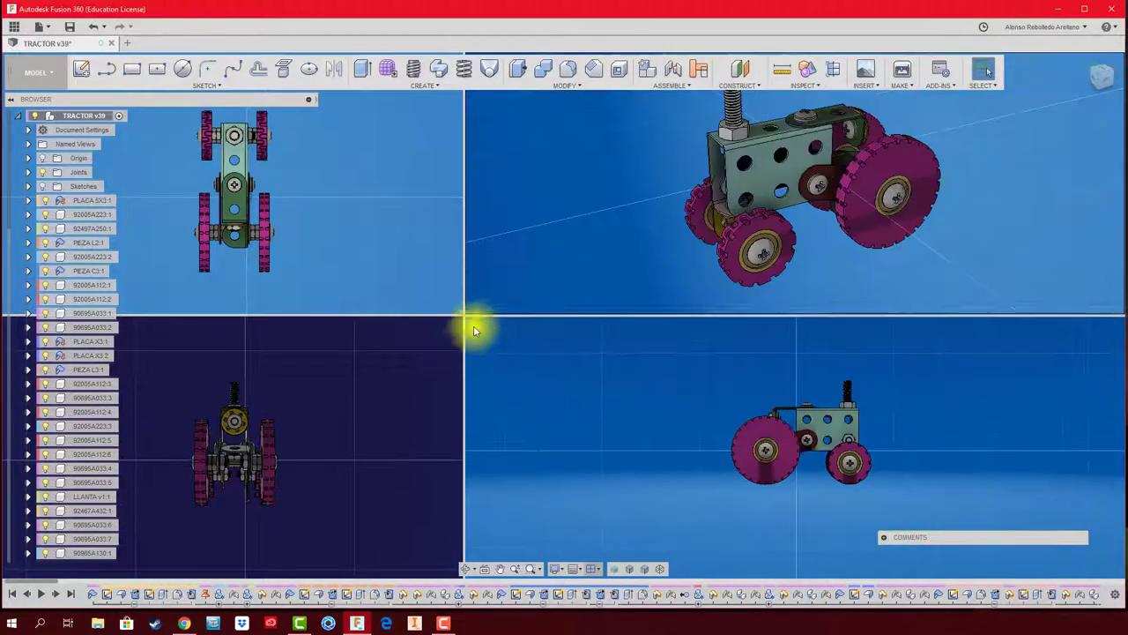
pyautogui.moveTo(459, 315); pyautogui.dragTo(604, 314)
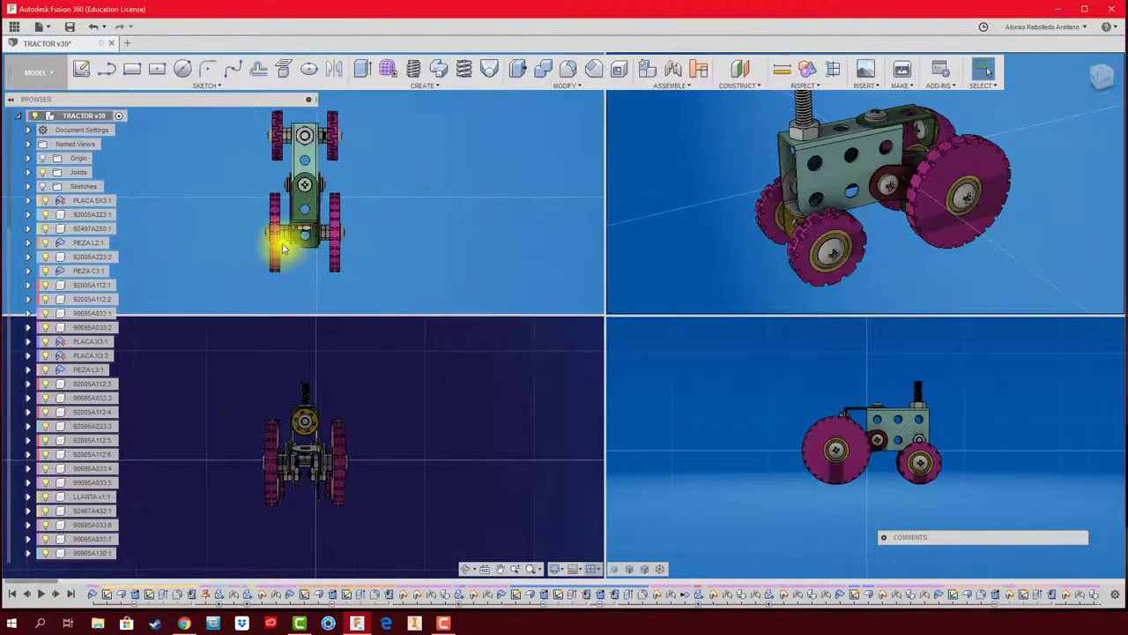
pyautogui.moveTo(460, 259); pyautogui.dragTo(433, 221)
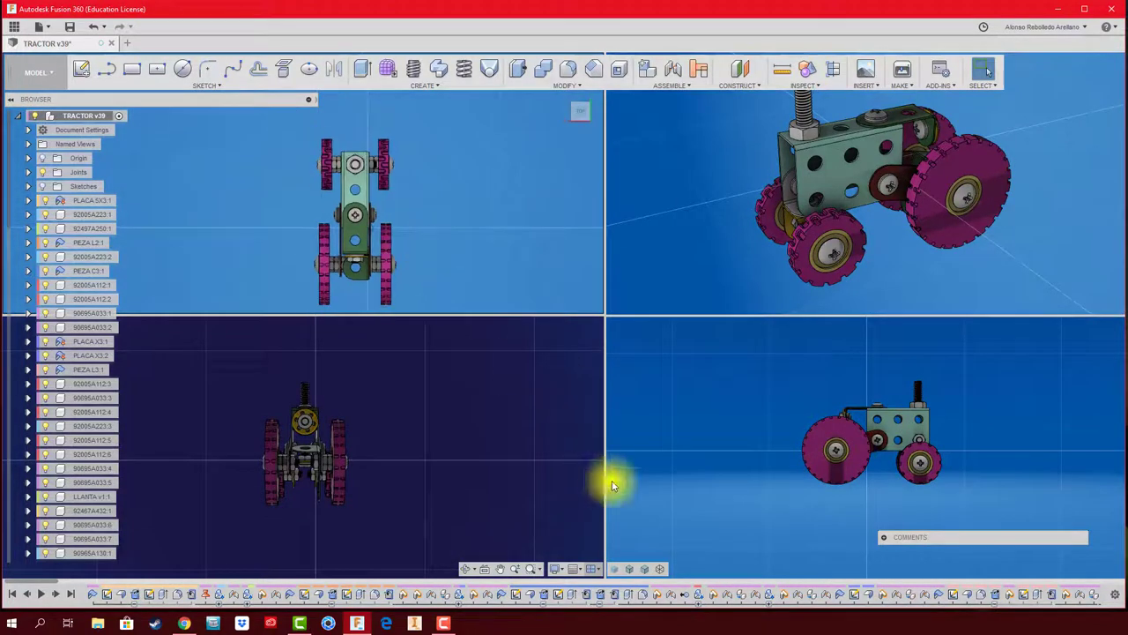
pyautogui.press('Escape')
pyautogui.click(595, 570)
pyautogui.click(594, 536)
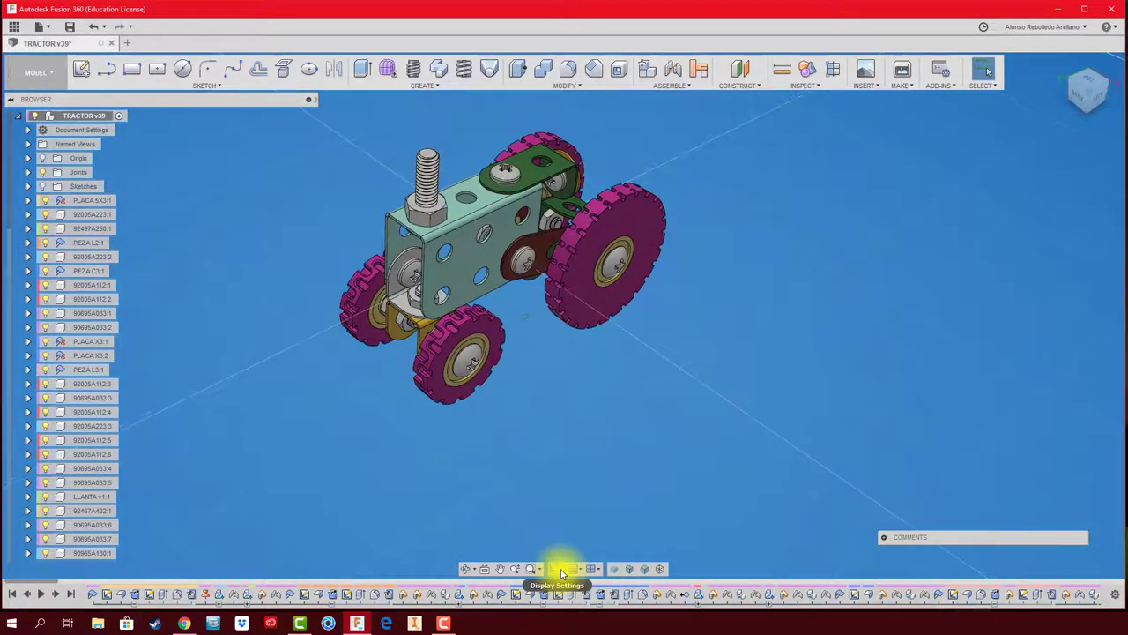
# - Try the Wireframe visual style, then settle on Shaded with Visible Edges Only
pyautogui.click(561, 570)
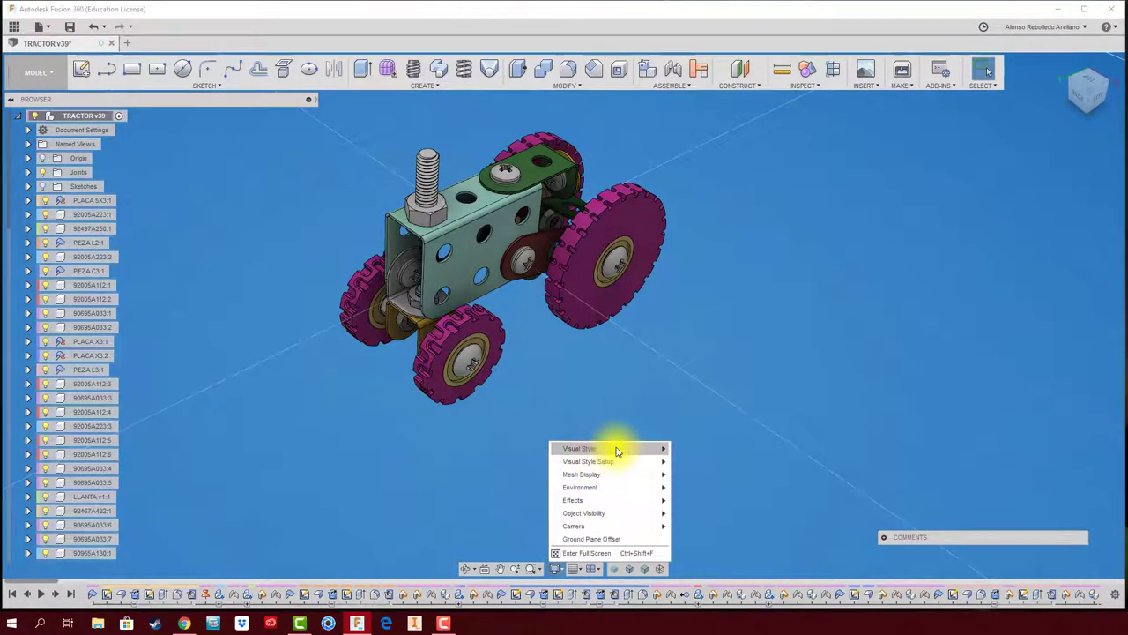
pyautogui.moveTo(608, 449)
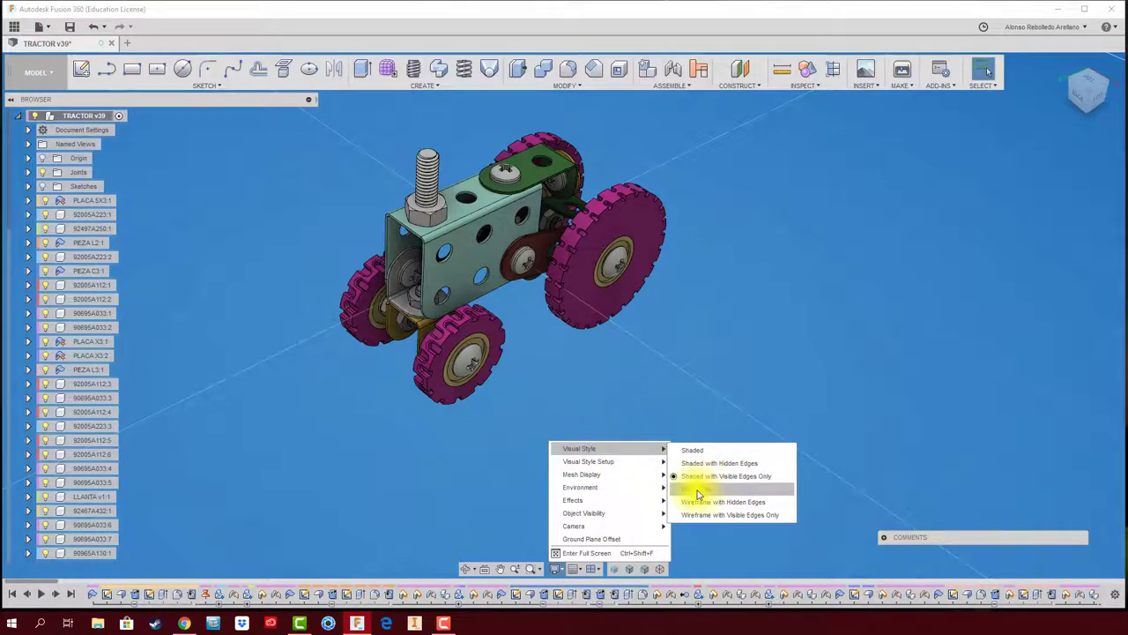
pyautogui.click(698, 491)
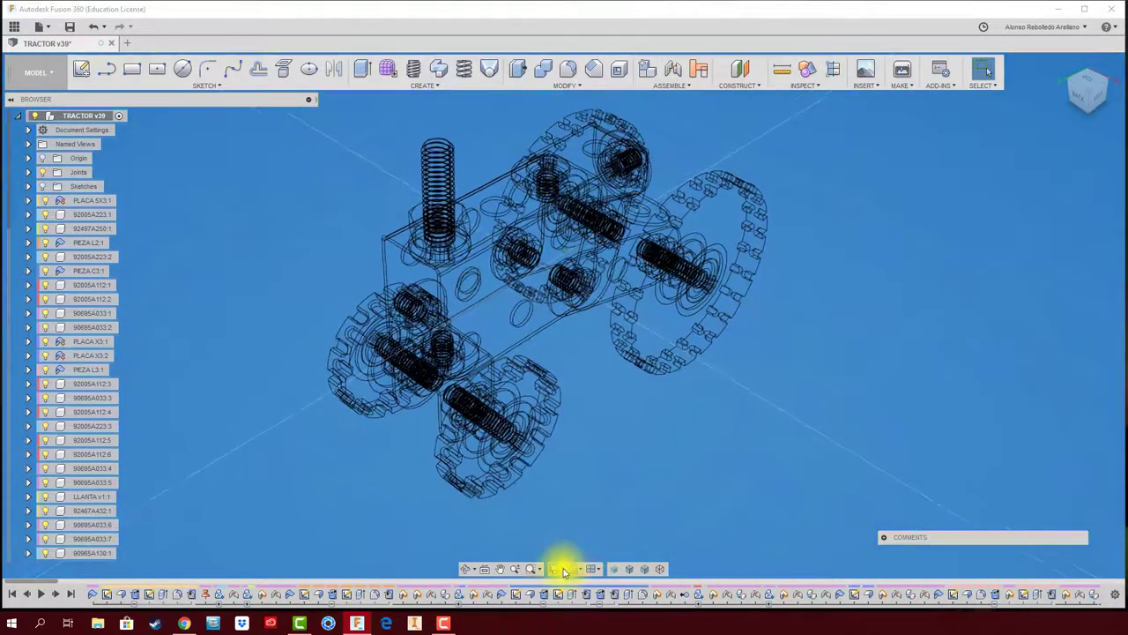
pyautogui.click(563, 567)
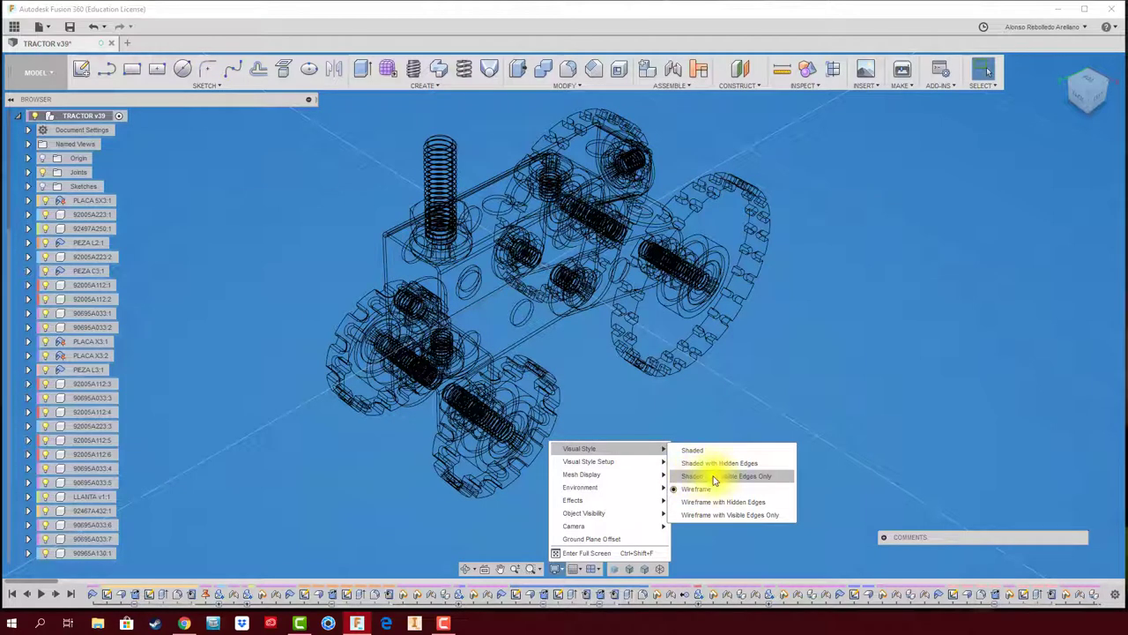
pyautogui.click(715, 478)
pyautogui.click(563, 570)
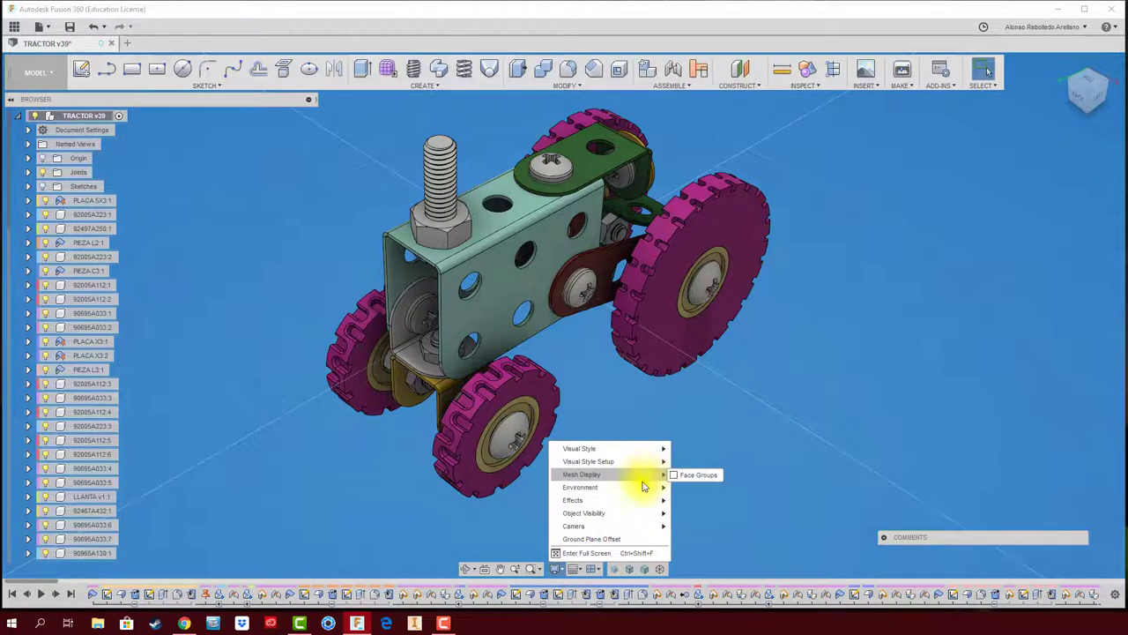
pyautogui.moveTo(582, 487)
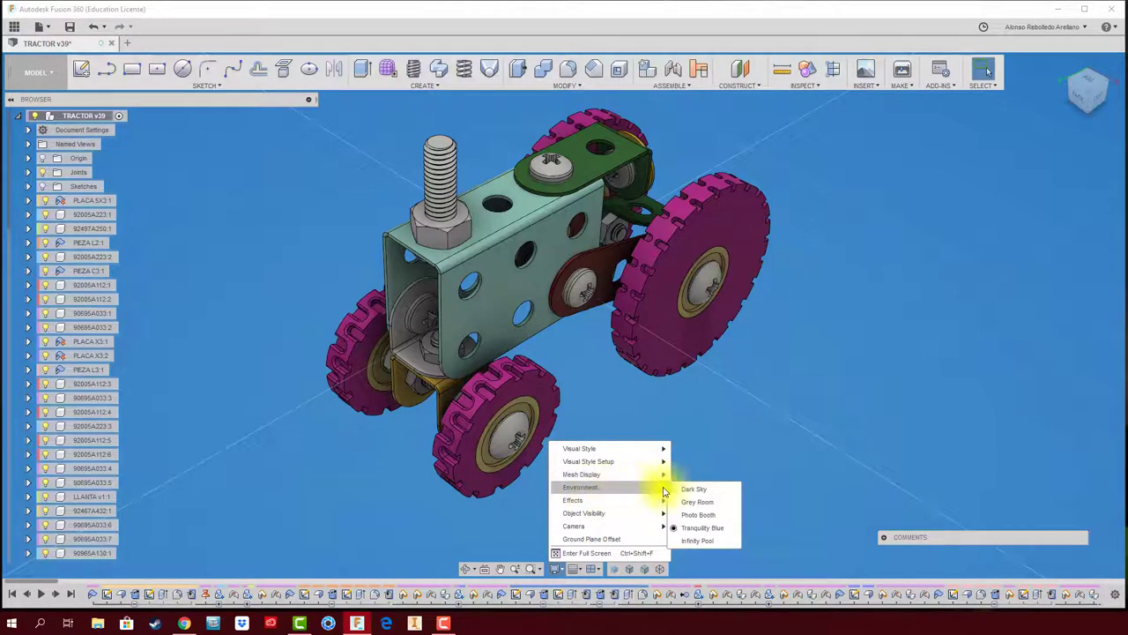
# - Switch the environment to Photo Booth, then back to Tranquility Blue
pyautogui.click(701, 518)
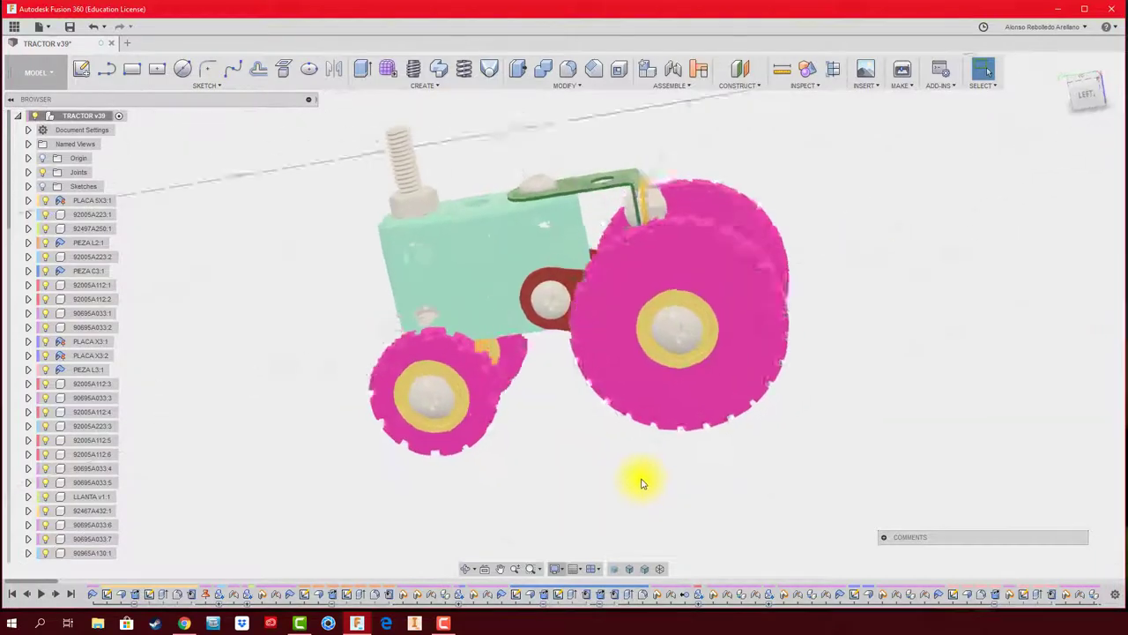
pyautogui.click(564, 570)
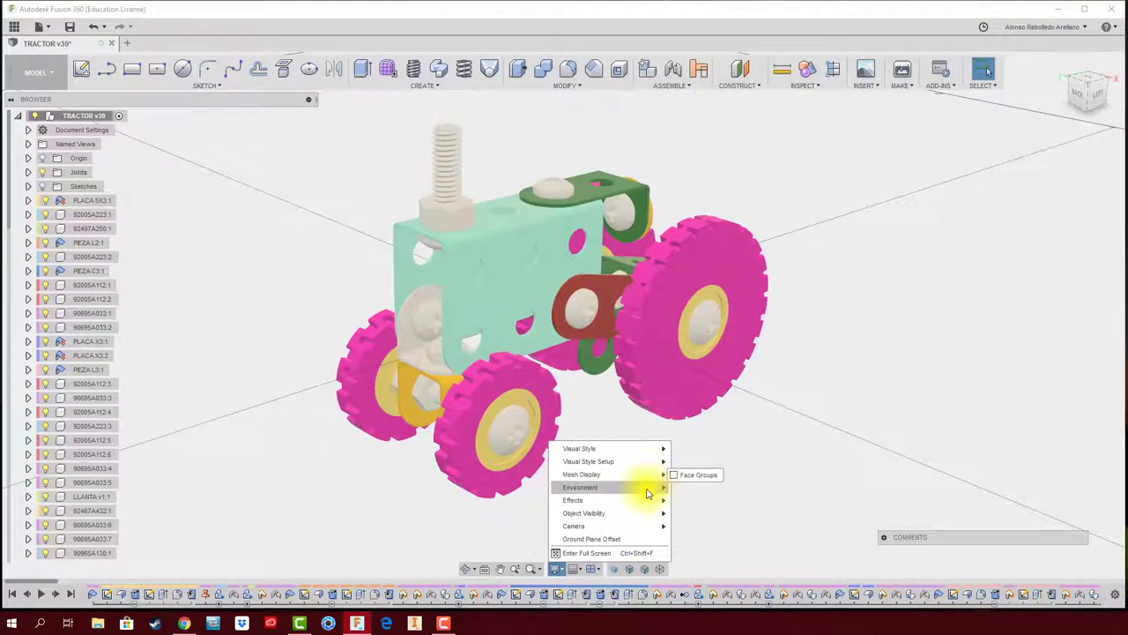
pyautogui.click(686, 523)
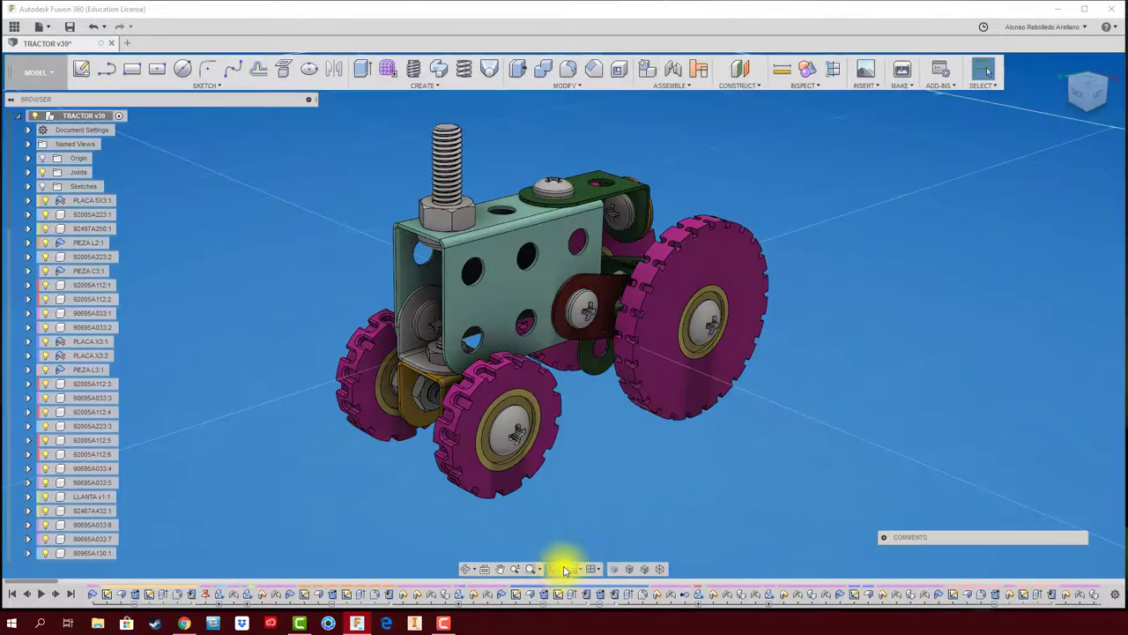
# - Toggle Ground Shadow on and off a few times, leaving it unchecked
pyautogui.click(565, 570)
pyautogui.moveTo(582, 500)
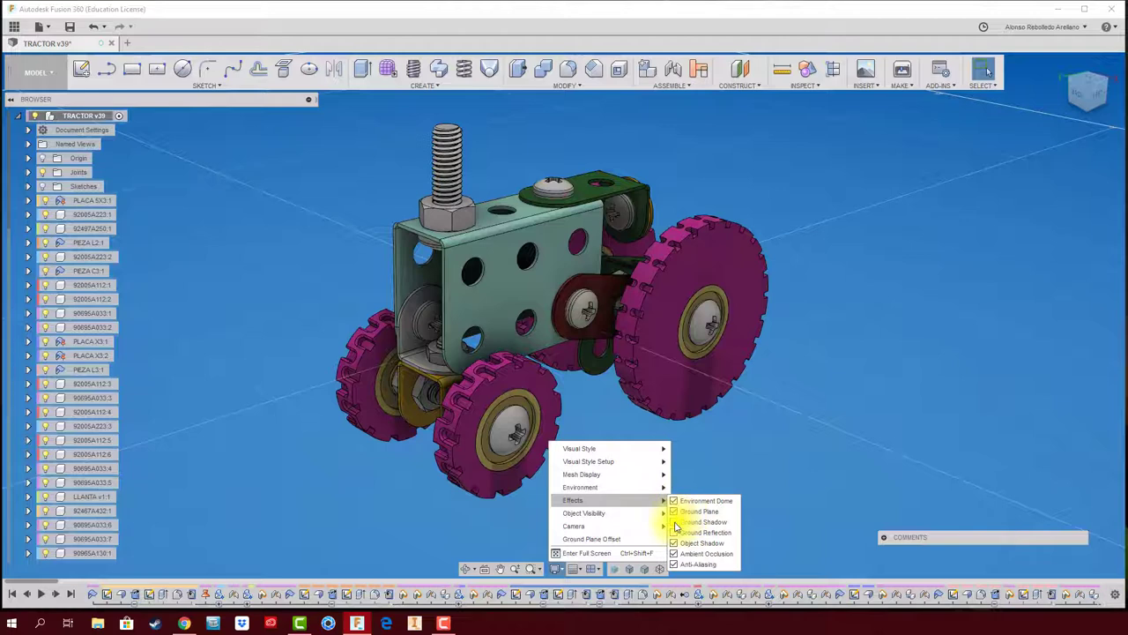
pyautogui.click(676, 524)
pyautogui.click(676, 525)
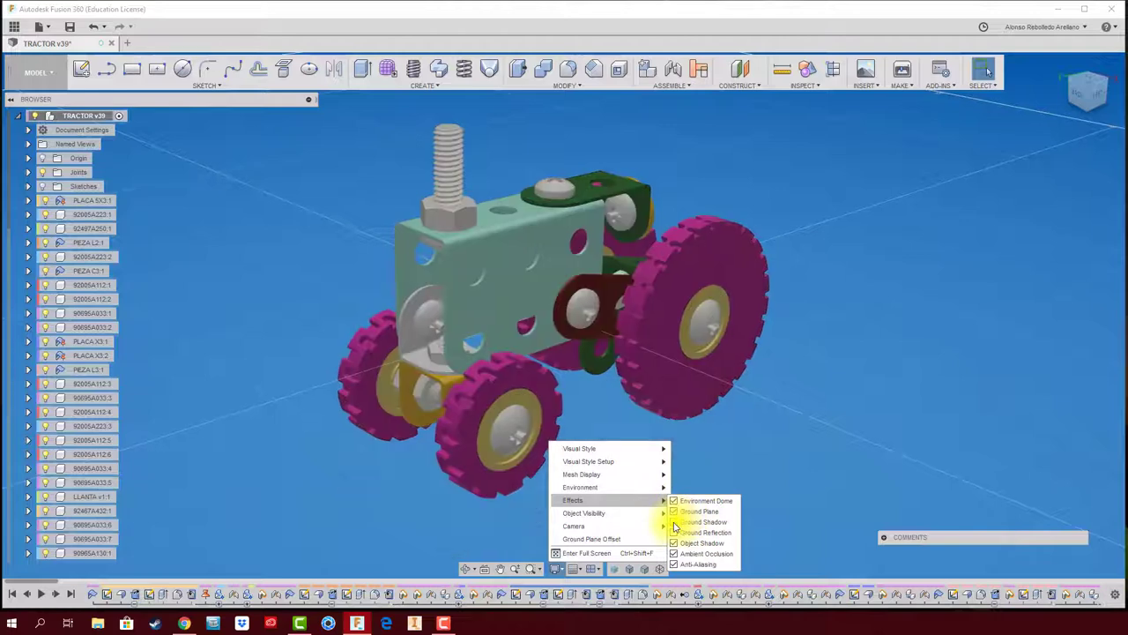
pyautogui.click(675, 531)
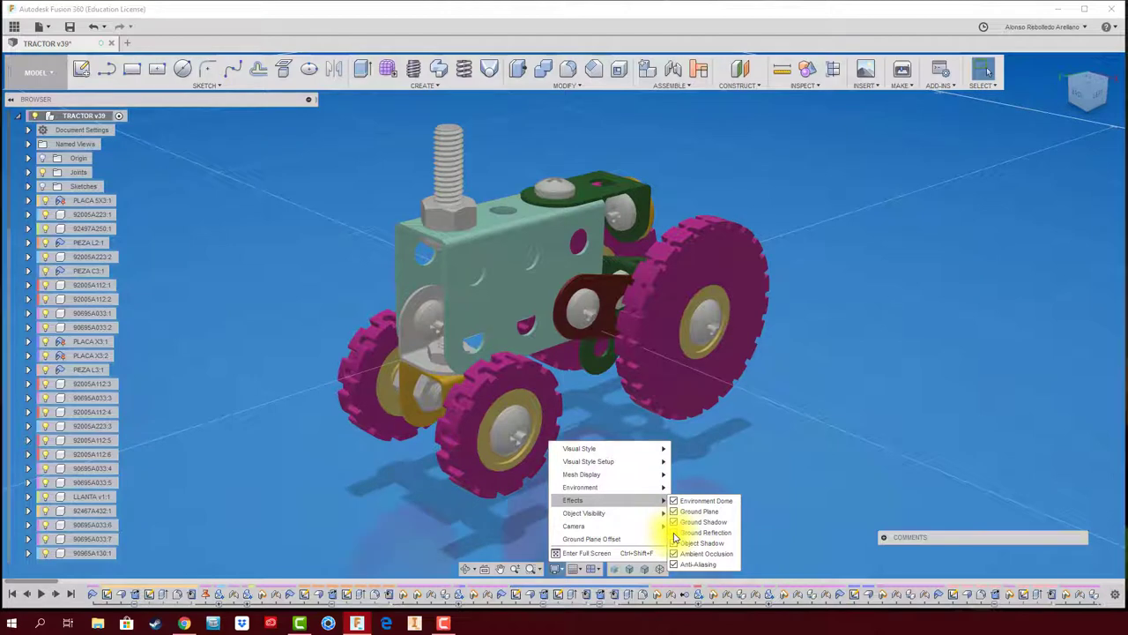
pyautogui.click(675, 527)
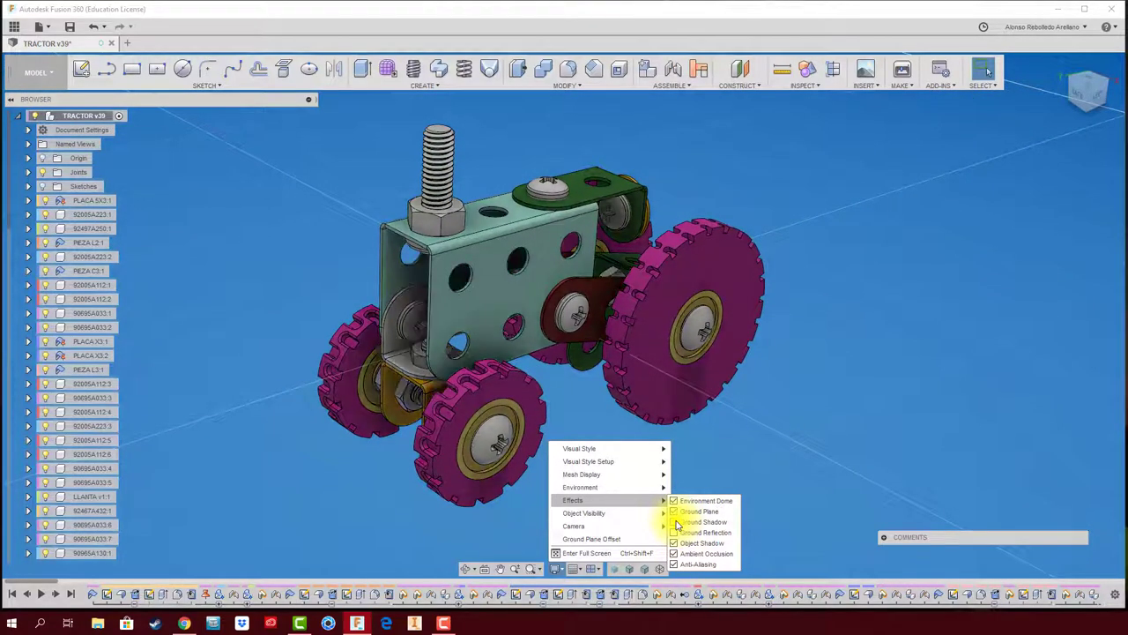
pyautogui.click(775, 460)
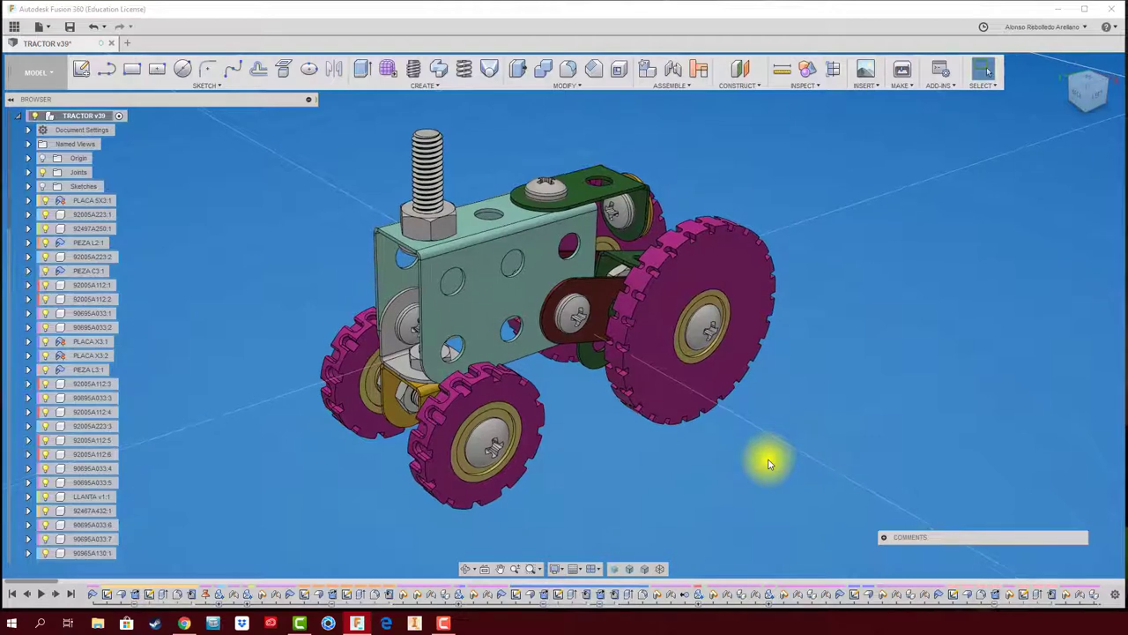
# - Turn on All Work Features visibility and orbit to see the tractor side-on
pyautogui.click(560, 571)
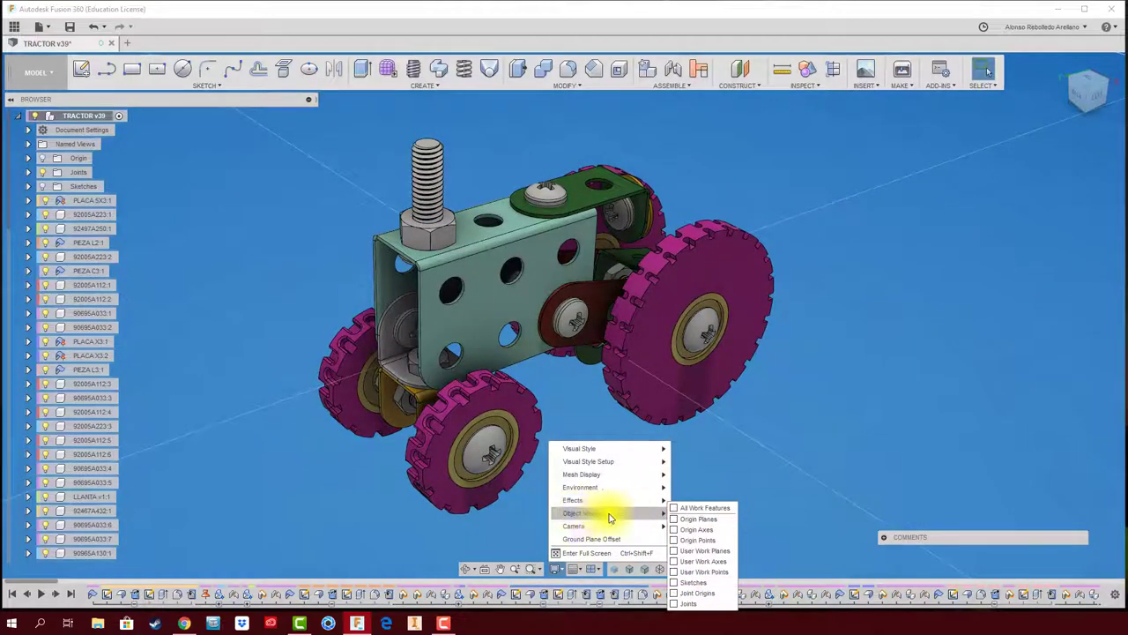
pyautogui.click(675, 511)
pyautogui.moveTo(831, 433)
pyautogui.keyDown('shift'); pyautogui.mouseDown(button='middle')
pyautogui.moveTo(477, 309)
pyautogui.moveTo(353, 185)
pyautogui.mouseUp(button='middle'); pyautogui.keyUp('shift')
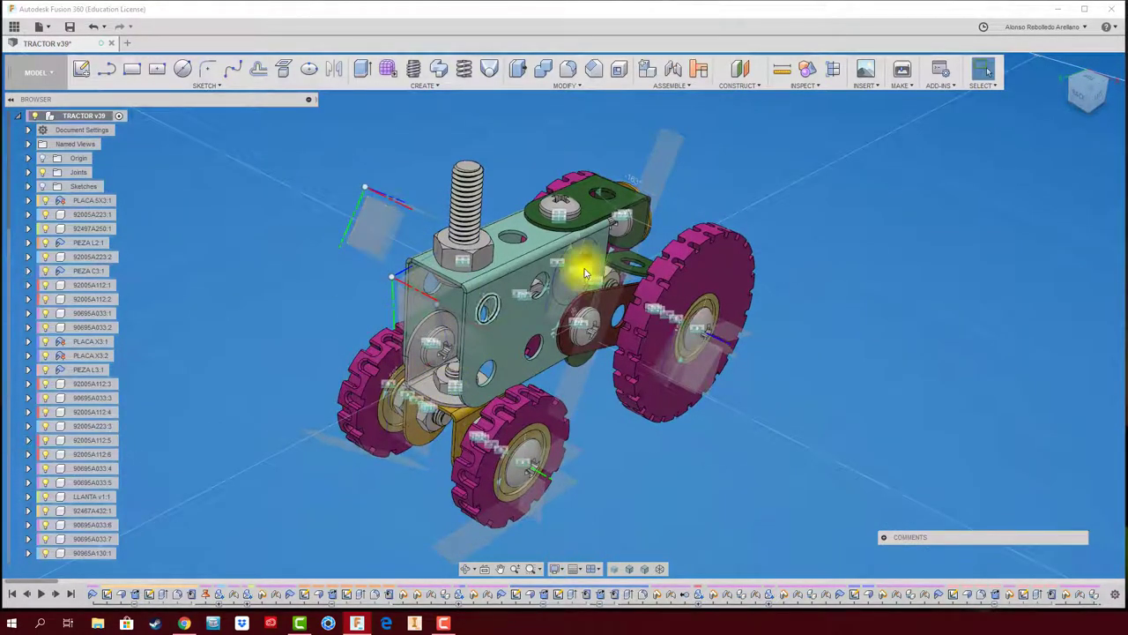
pyautogui.moveTo(663, 171)
pyautogui.keyDown('shift'); pyautogui.mouseDown(button='middle')
pyautogui.moveTo(629, 221)
pyautogui.moveTo(541, 302)
pyautogui.mouseUp(button='middle'); pyautogui.keyUp('shift')
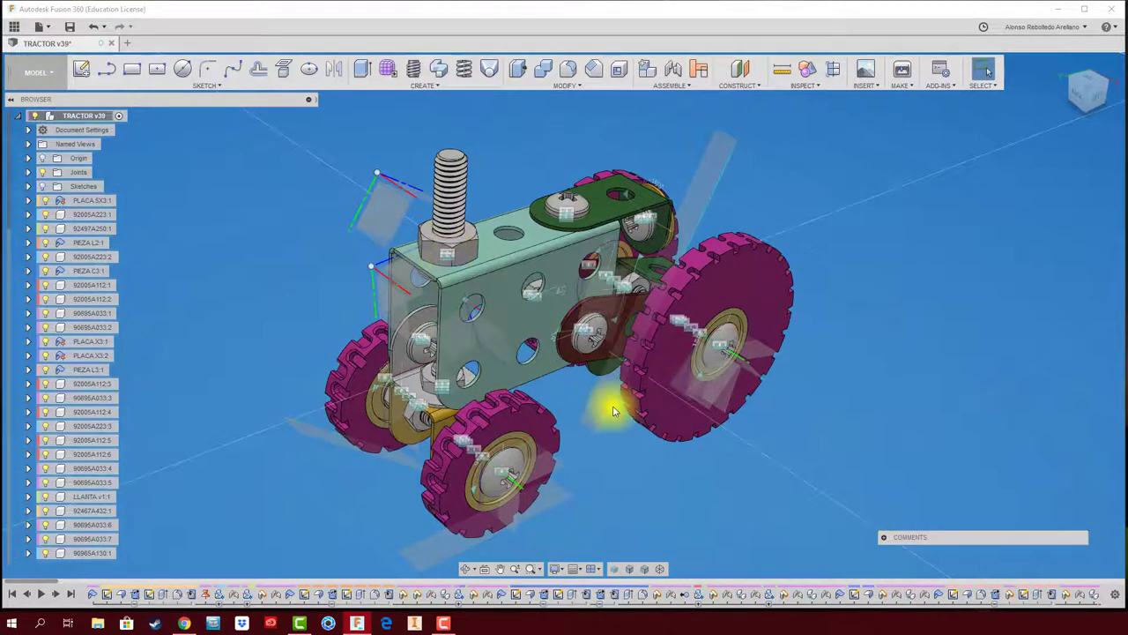
pyautogui.click(561, 571)
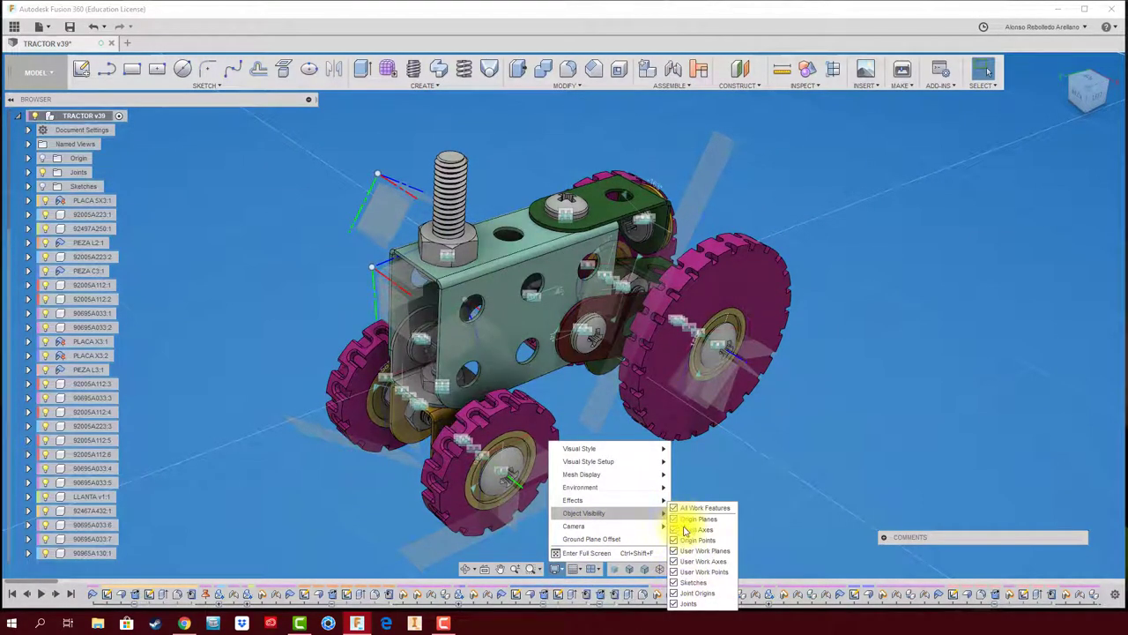
pyautogui.moveTo(574, 525)
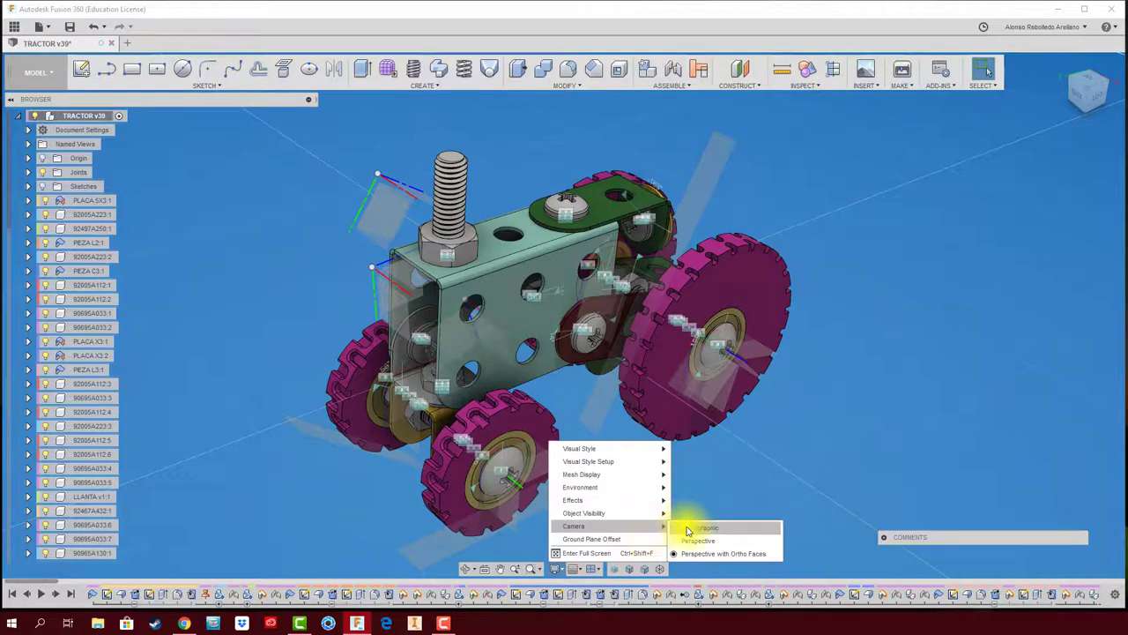
# - Cycle the camera through Orthographic and Perspective, ending on Perspective with Ortho Faces
pyautogui.click(684, 529)
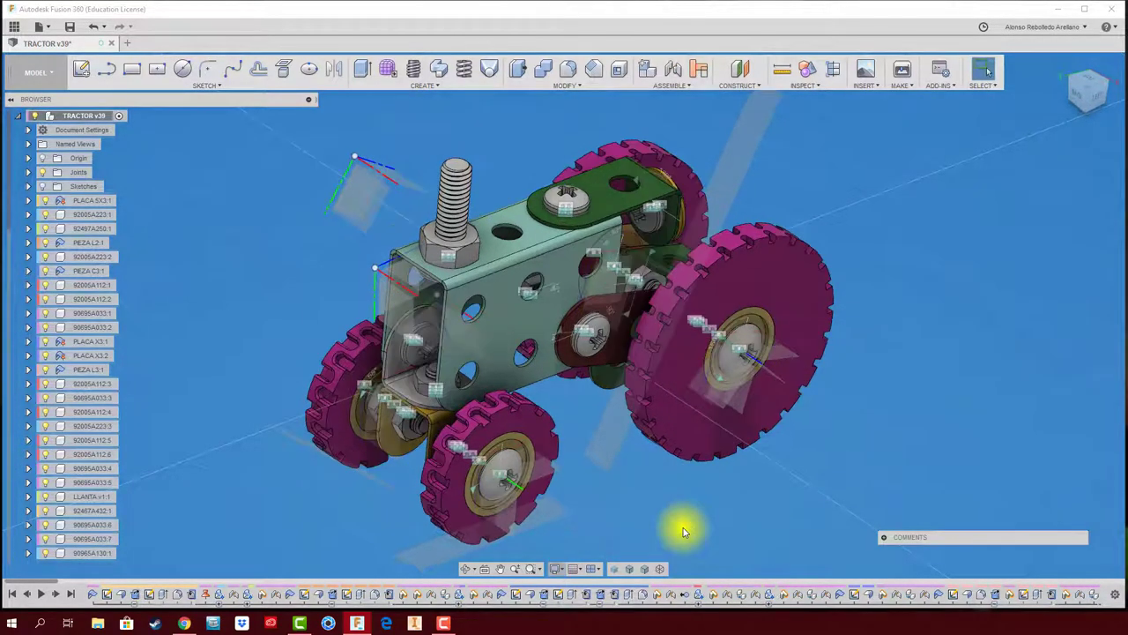
pyautogui.click(562, 571)
pyautogui.moveTo(574, 525)
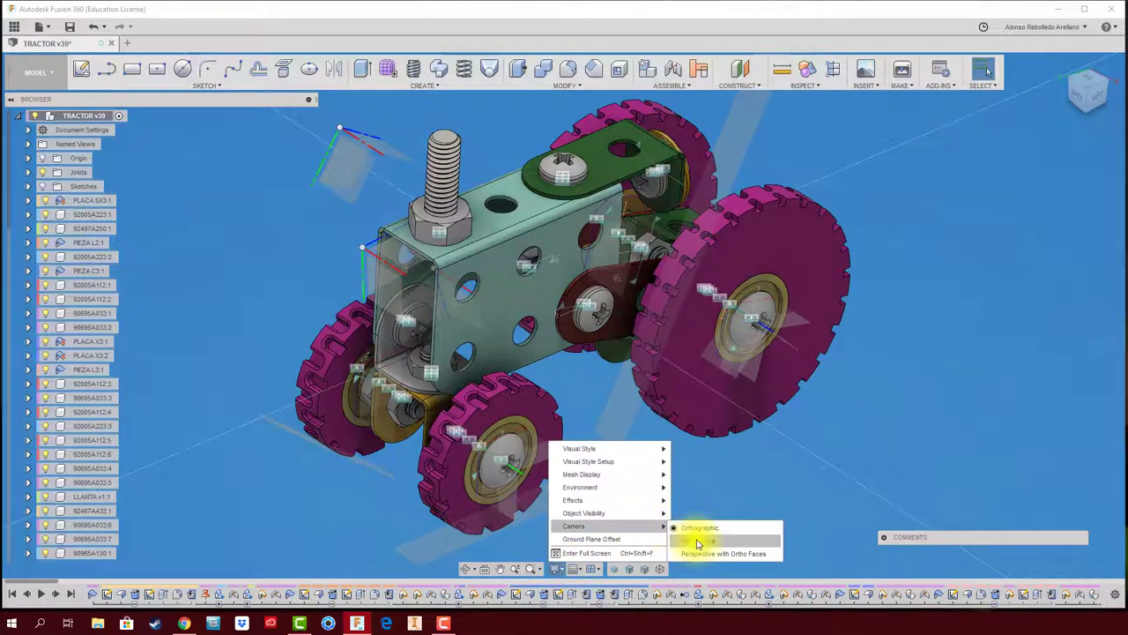
pyautogui.click(696, 539)
pyautogui.click(562, 571)
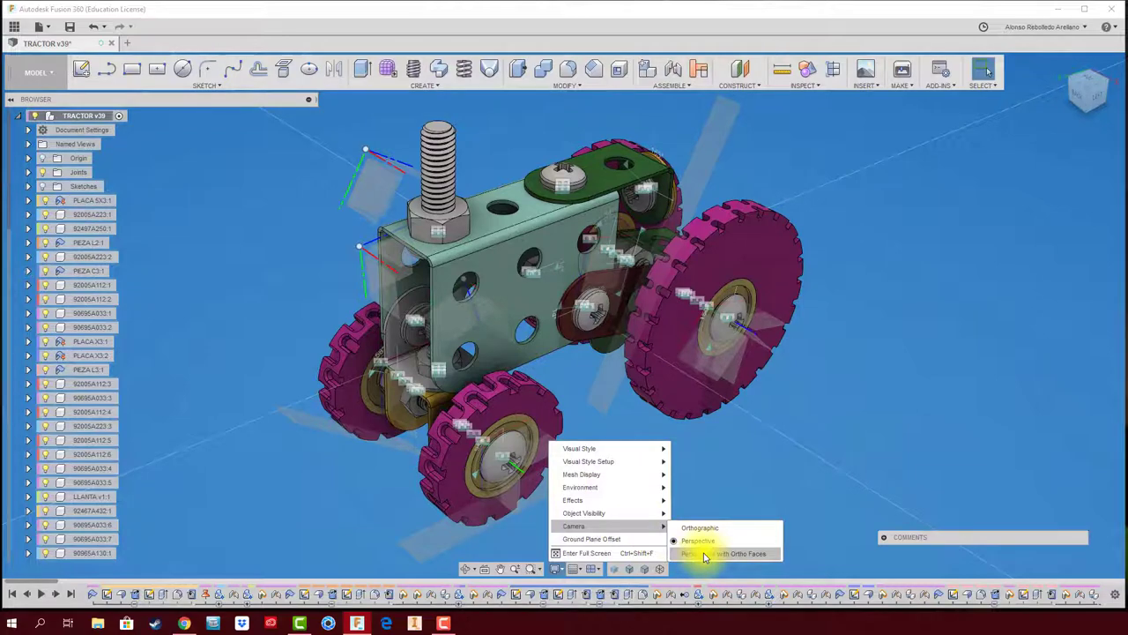
pyautogui.click(706, 554)
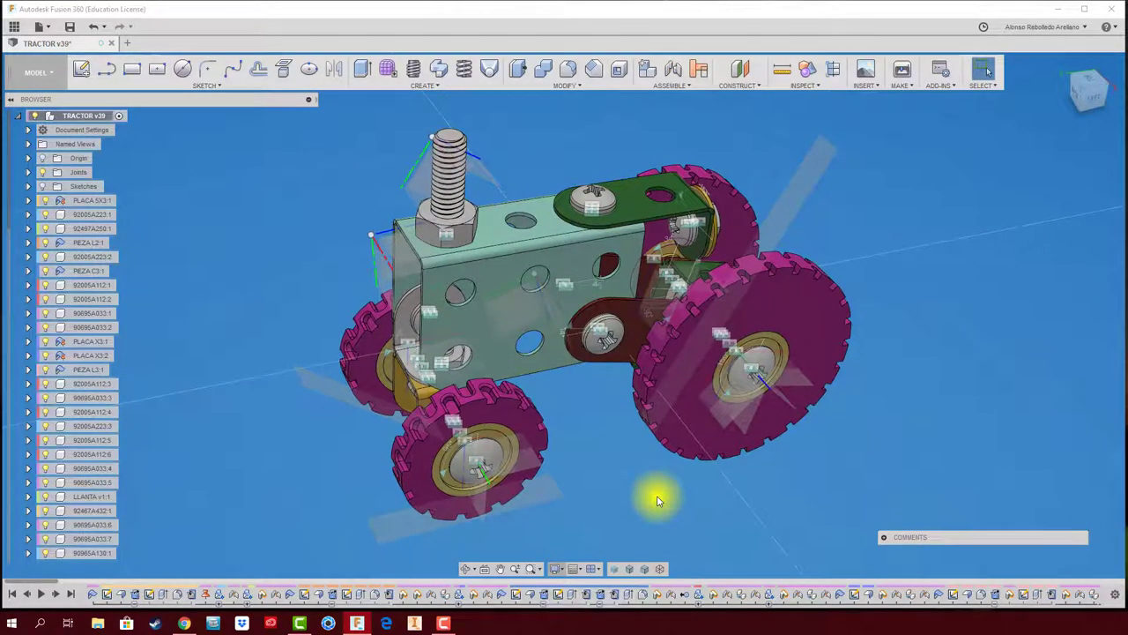
# - Open the Grid and Snaps options from the display settings, then close them unchanged
pyautogui.click(560, 570)
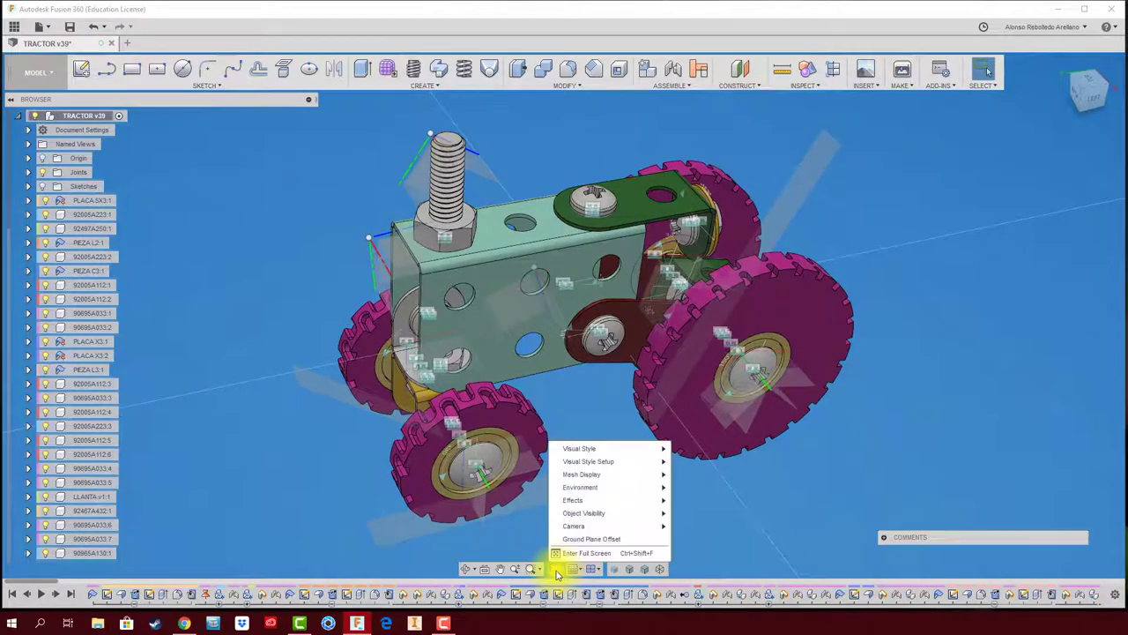
pyautogui.click(717, 528)
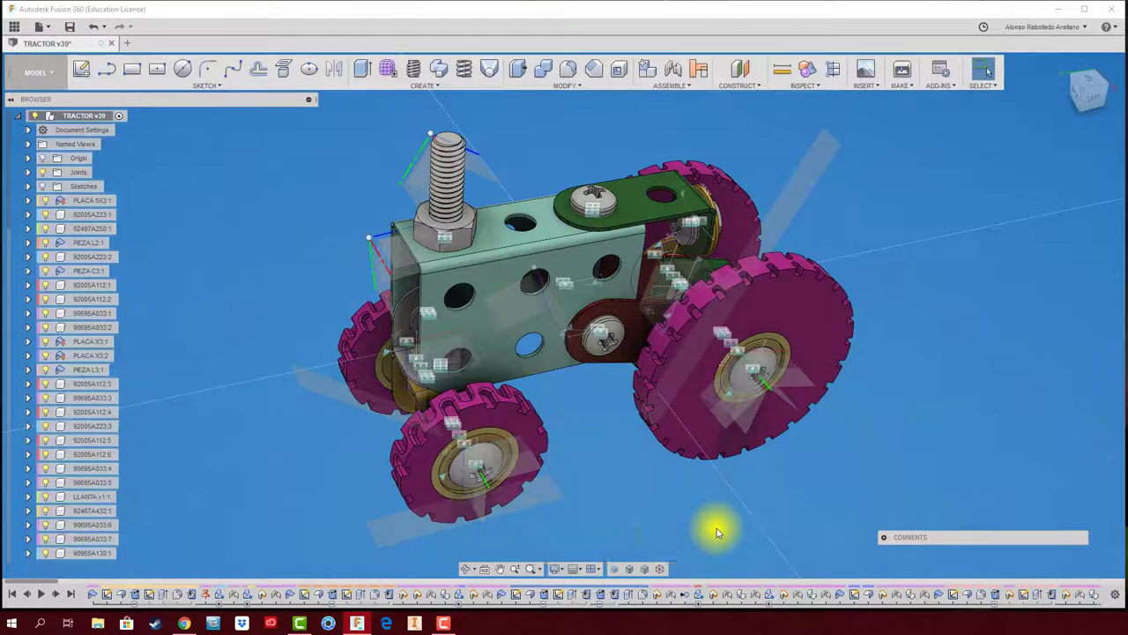
pyautogui.click(578, 571)
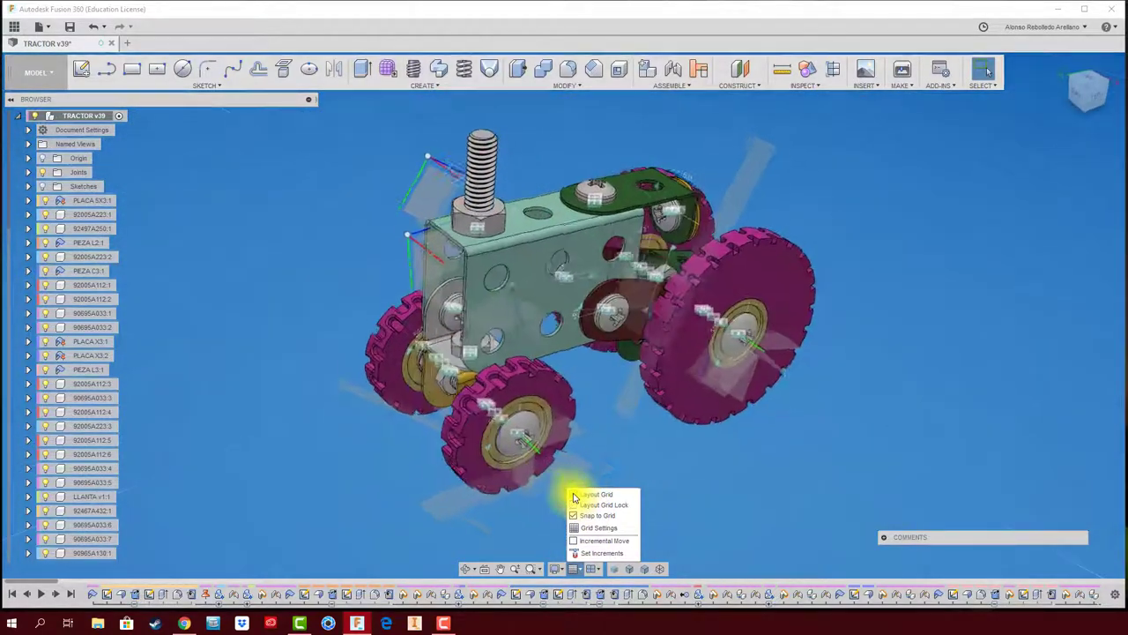
pyautogui.click(674, 503)
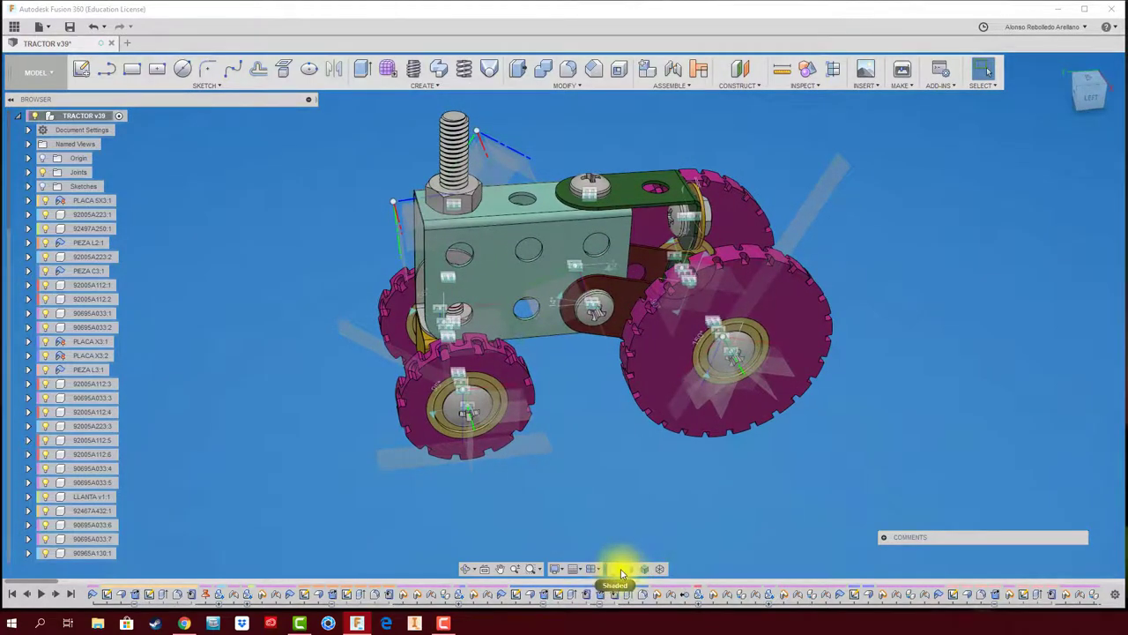
# - Preview the tractor in Shaded and Wireframe, then settle on Shaded with Visible Edges Only
pyautogui.click(648, 572)
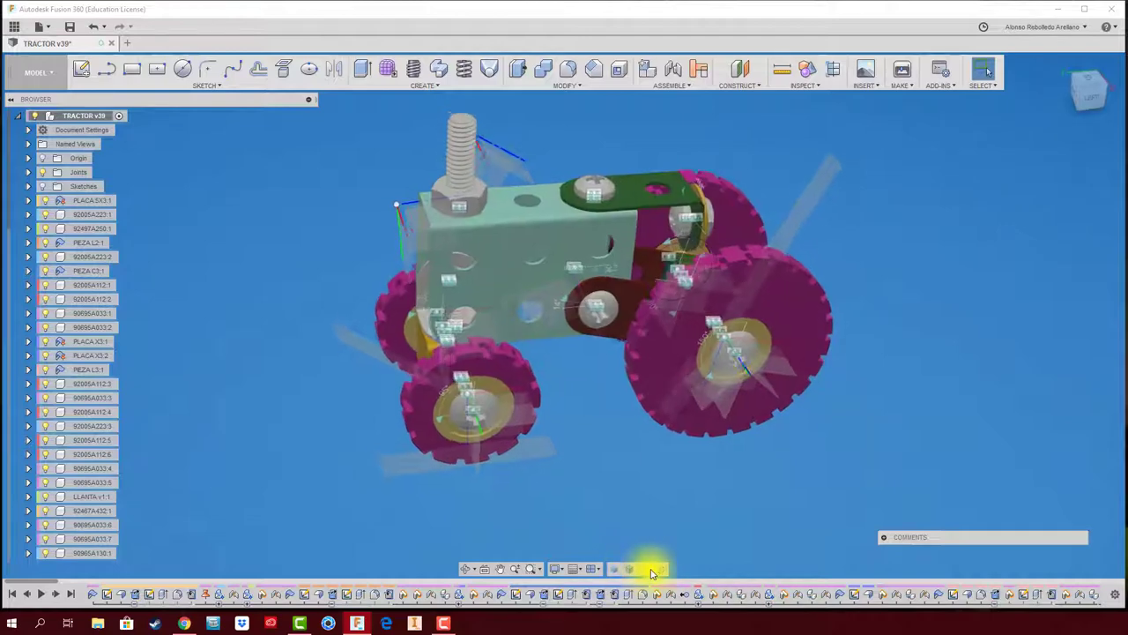
pyautogui.click(659, 571)
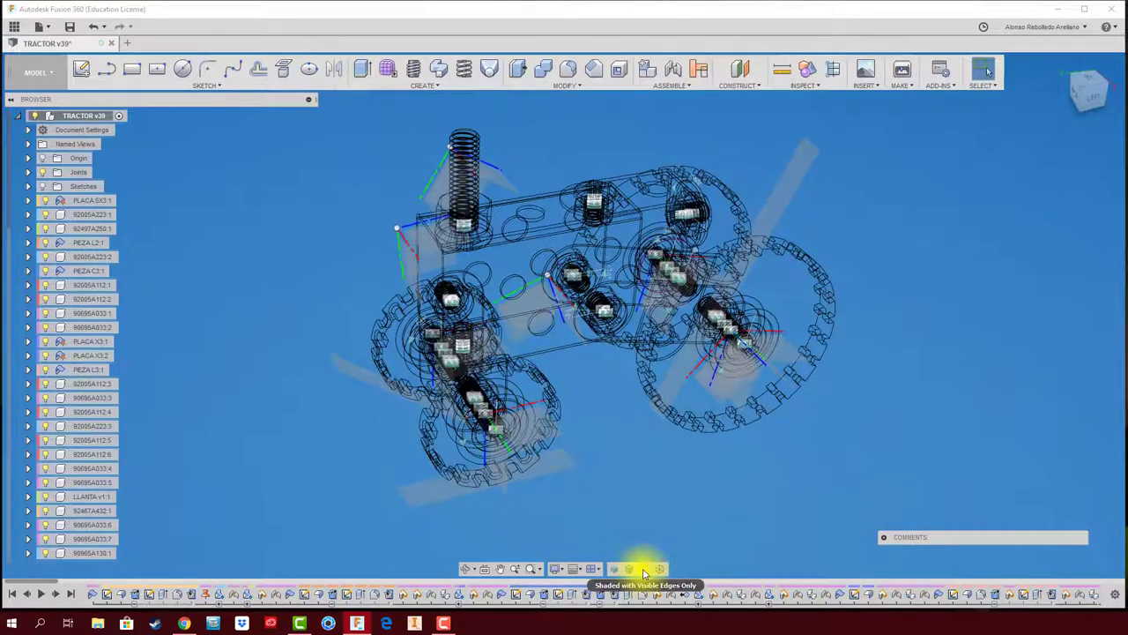
pyautogui.click(645, 570)
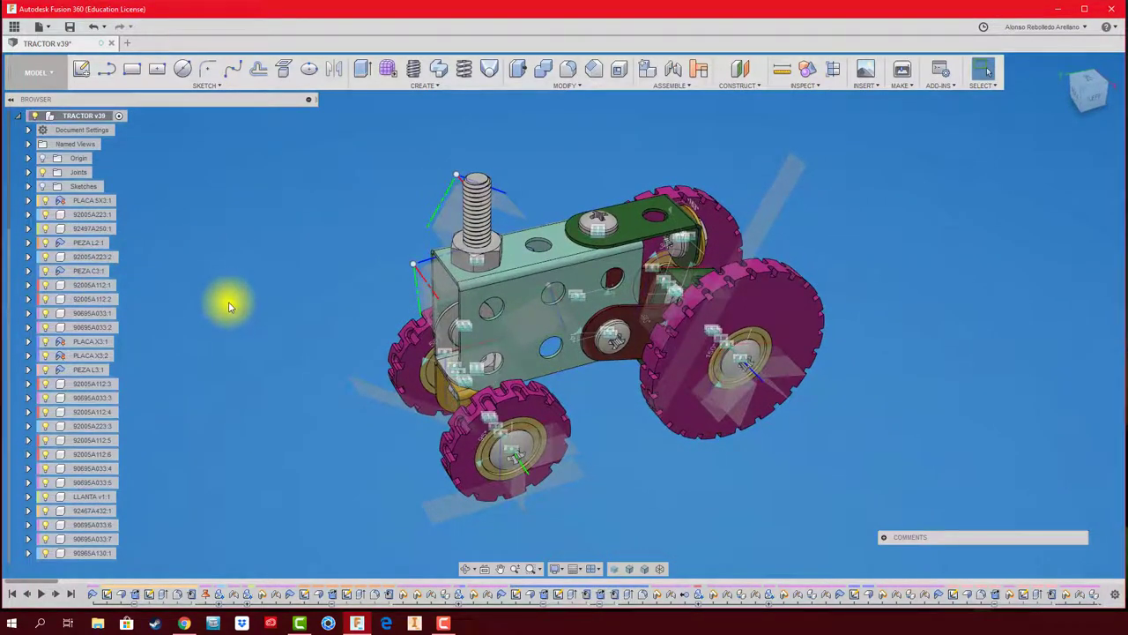
# - Pan the tractor up-left, rewind the timeline to the beginning and play back the history
pyautogui.moveTo(372, 358); pyautogui.dragTo(340, 334, button='middle')
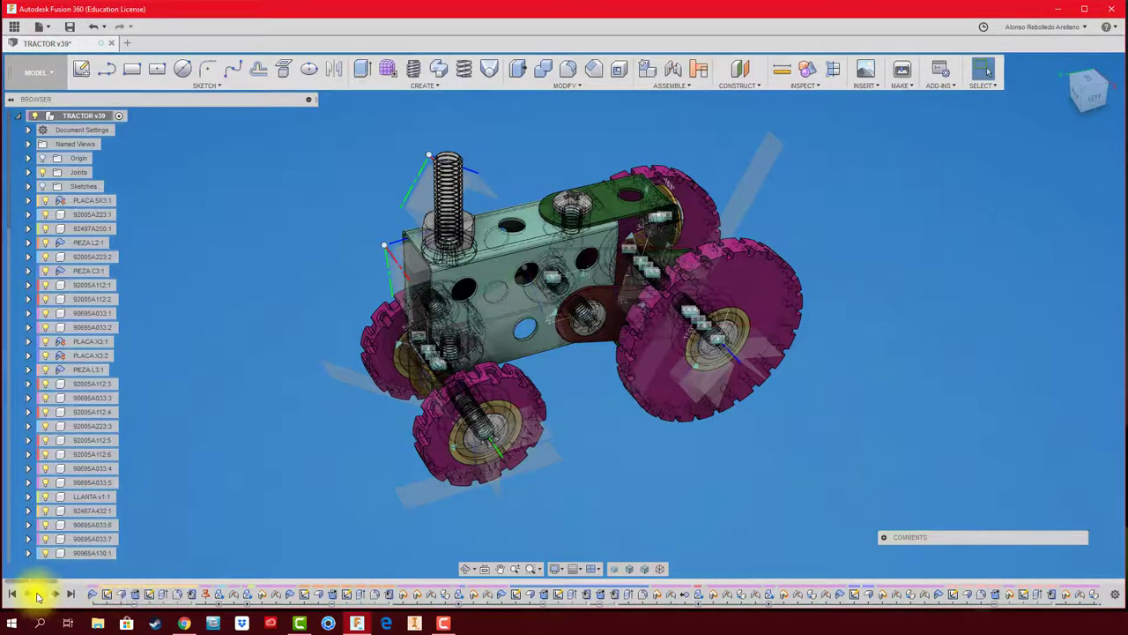
pyautogui.click(10, 596)
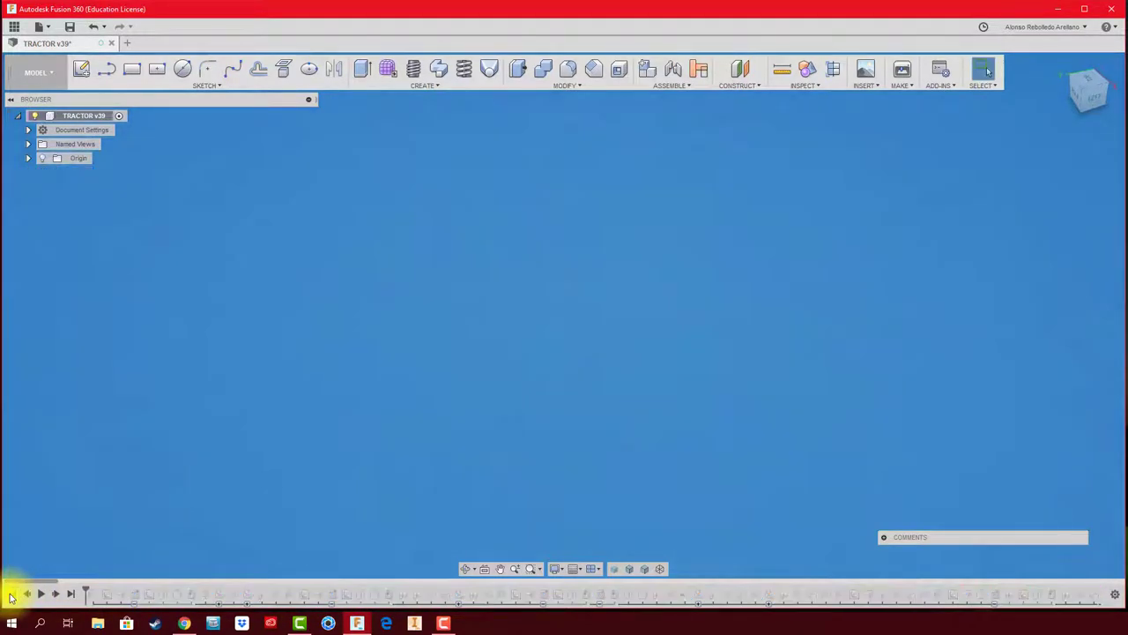
pyautogui.click(42, 595)
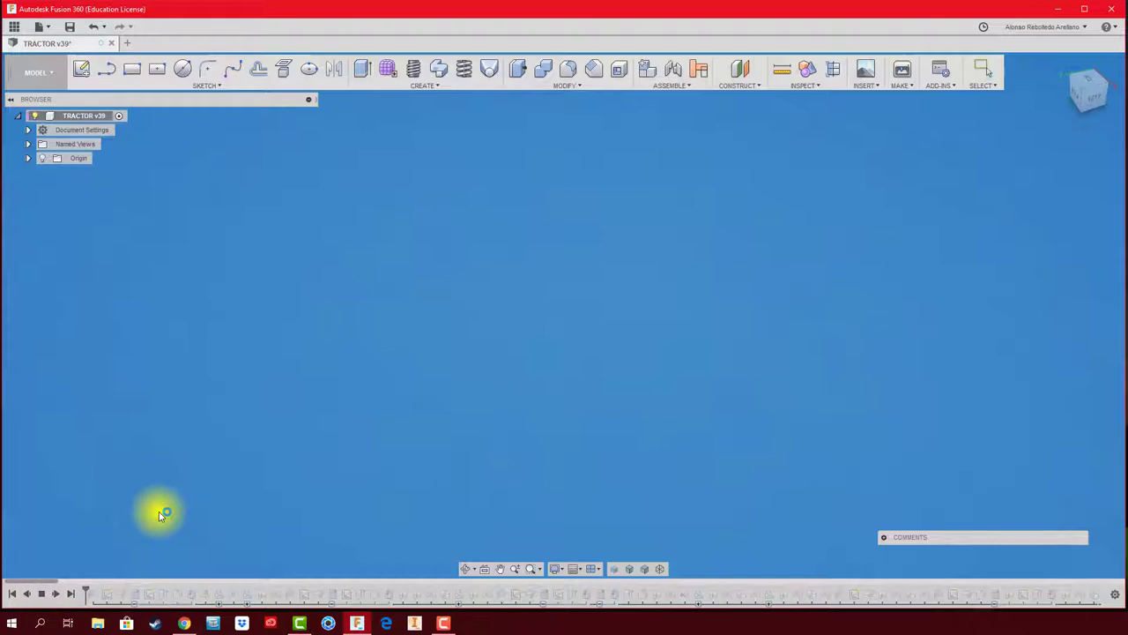